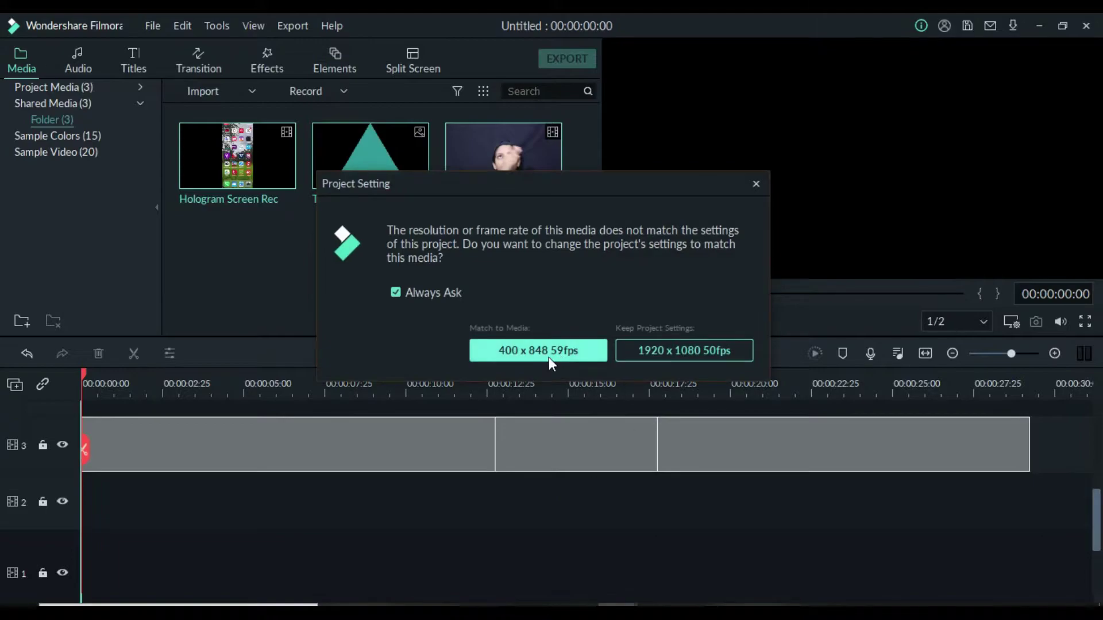
pyautogui.click(549, 349)
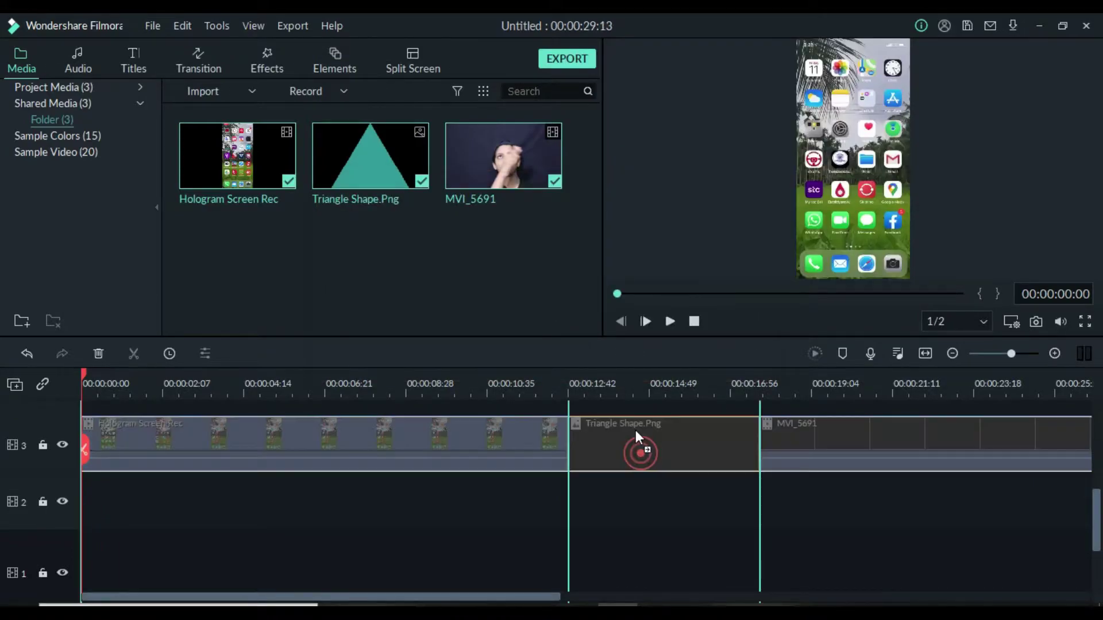
pyautogui.moveTo(959, 563); pyautogui.dragTo(348, 376)
pyautogui.press('Delete')
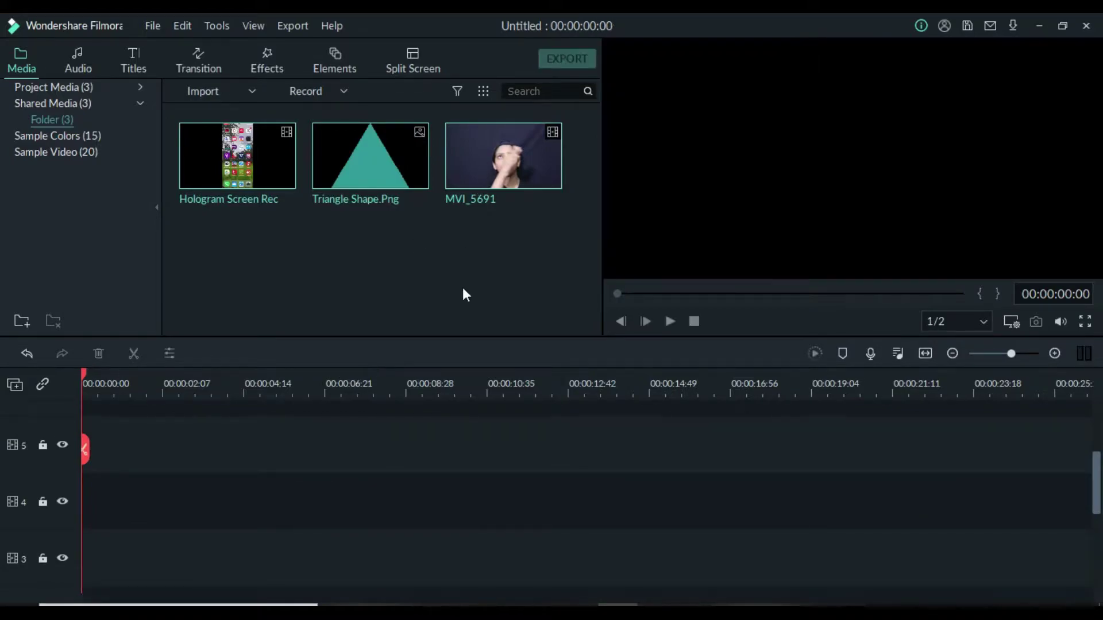
# Step: Place MVI_5691 at the start of track 4 with project settings matched to the media, and Hologram Screen Rec above it on track 5
pyautogui.moveTo(503, 172); pyautogui.dragTo(47, 503)
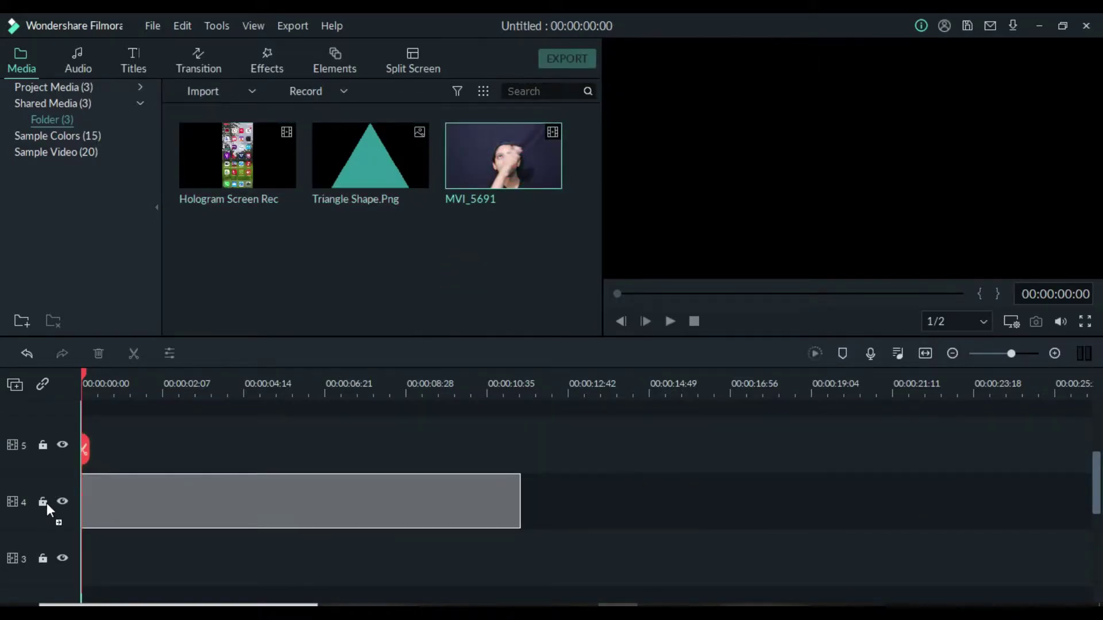
pyautogui.click(528, 355)
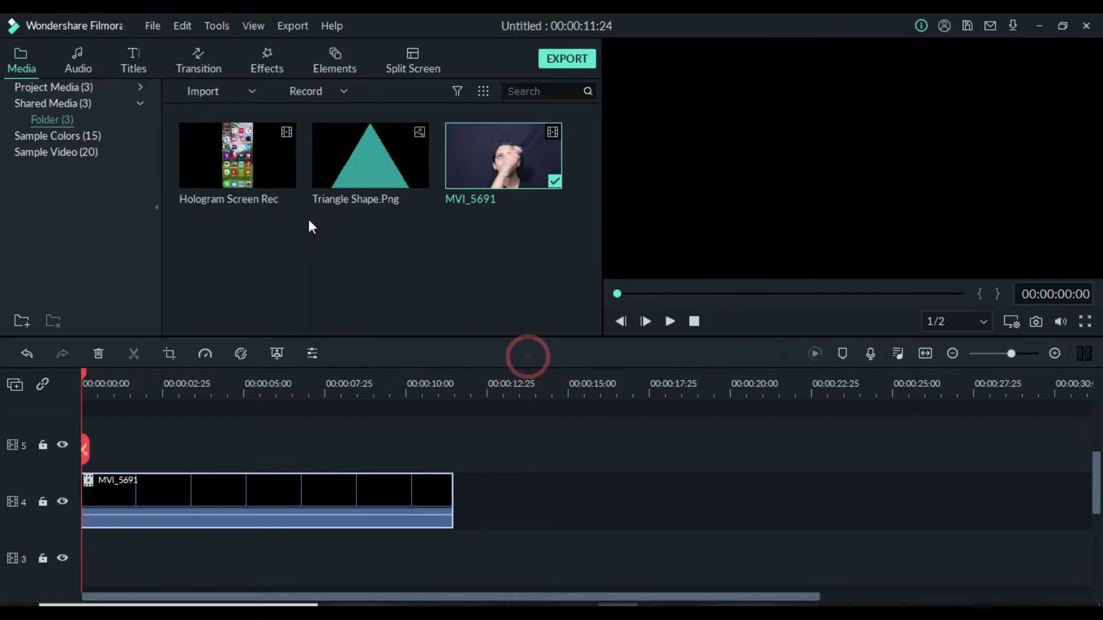
pyautogui.moveTo(261, 154); pyautogui.dragTo(454, 407)
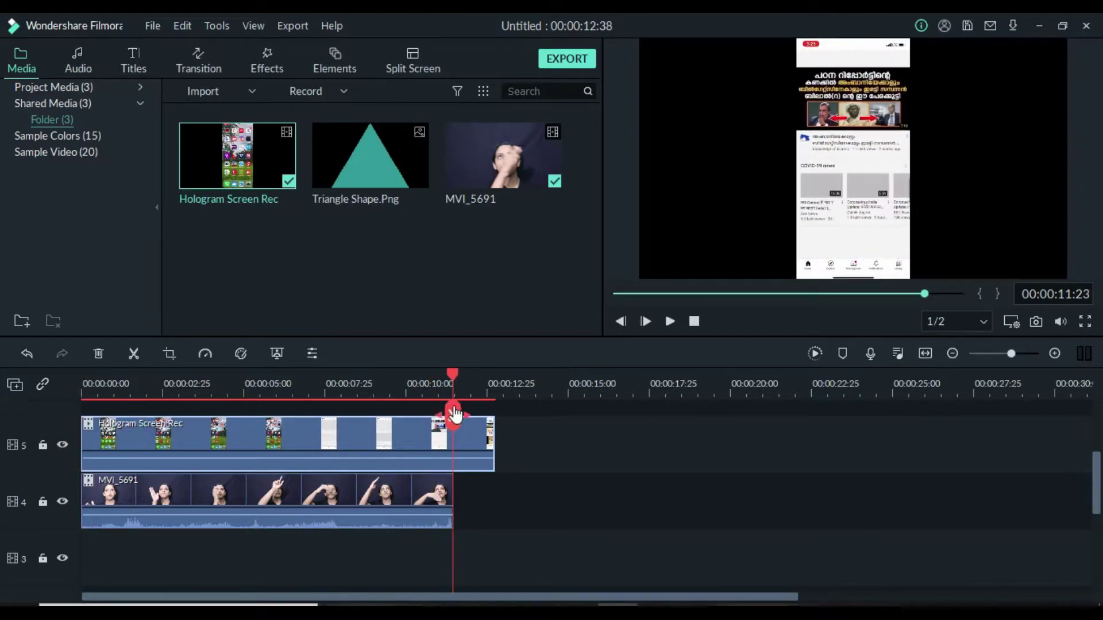
# Step: Cut off the part of Hologram Screen Rec beyond the end of MVI_5691, and trim both clips to end at 00:00:11:21
pyautogui.click(454, 413)
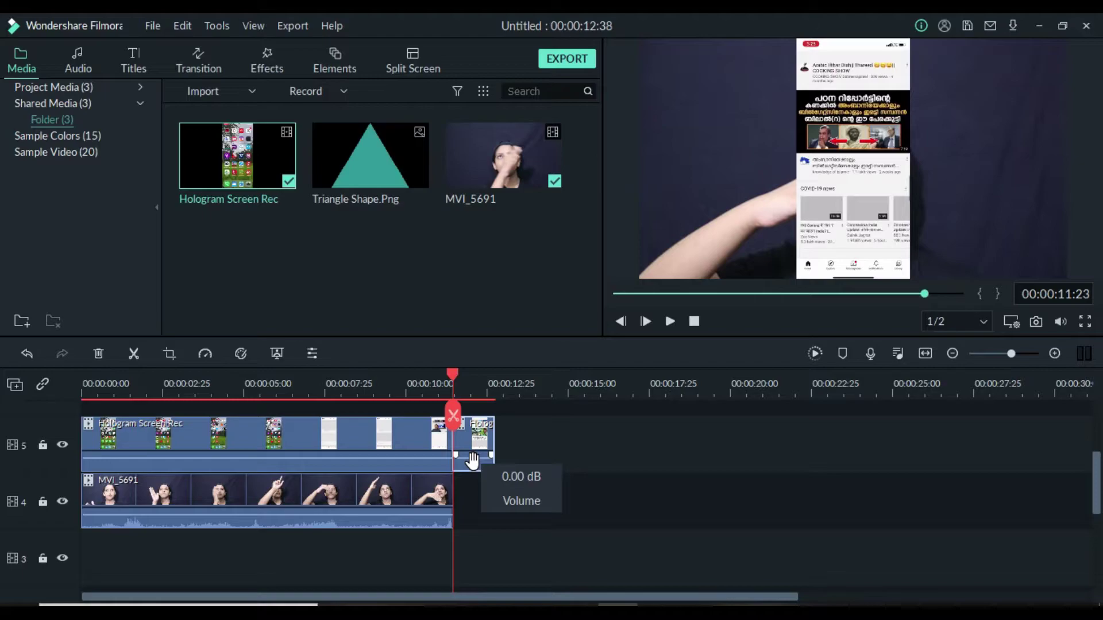
pyautogui.press('Delete')
pyautogui.moveTo(456, 419)
pyautogui.mouseDown()
pyautogui.moveTo(419, 411)
pyautogui.moveTo(454, 432)
pyautogui.mouseUp()
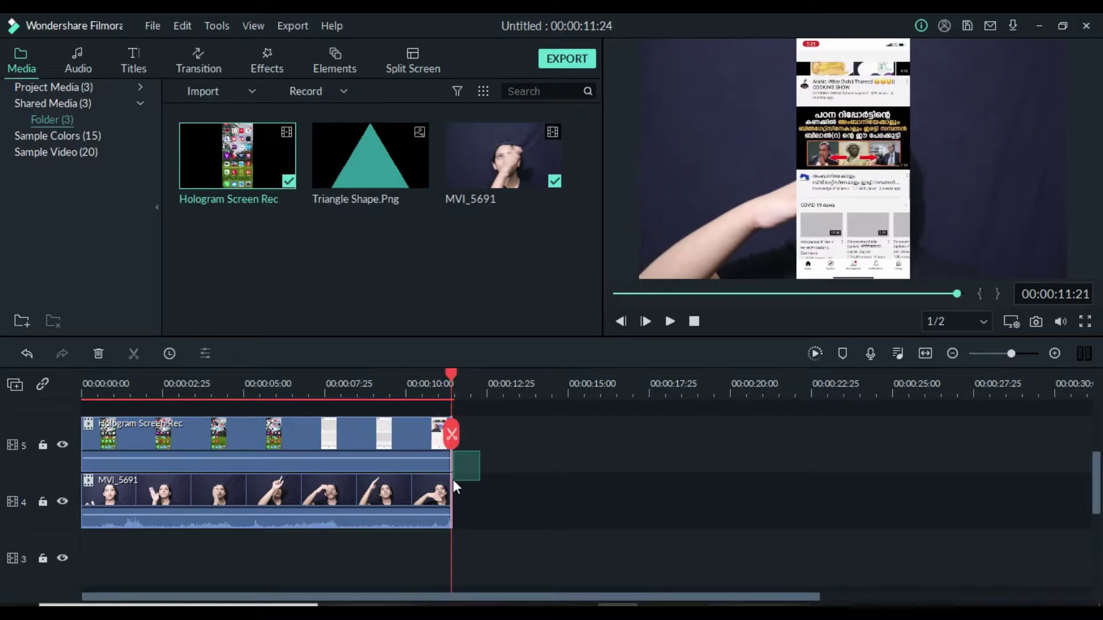
pyautogui.click(475, 489)
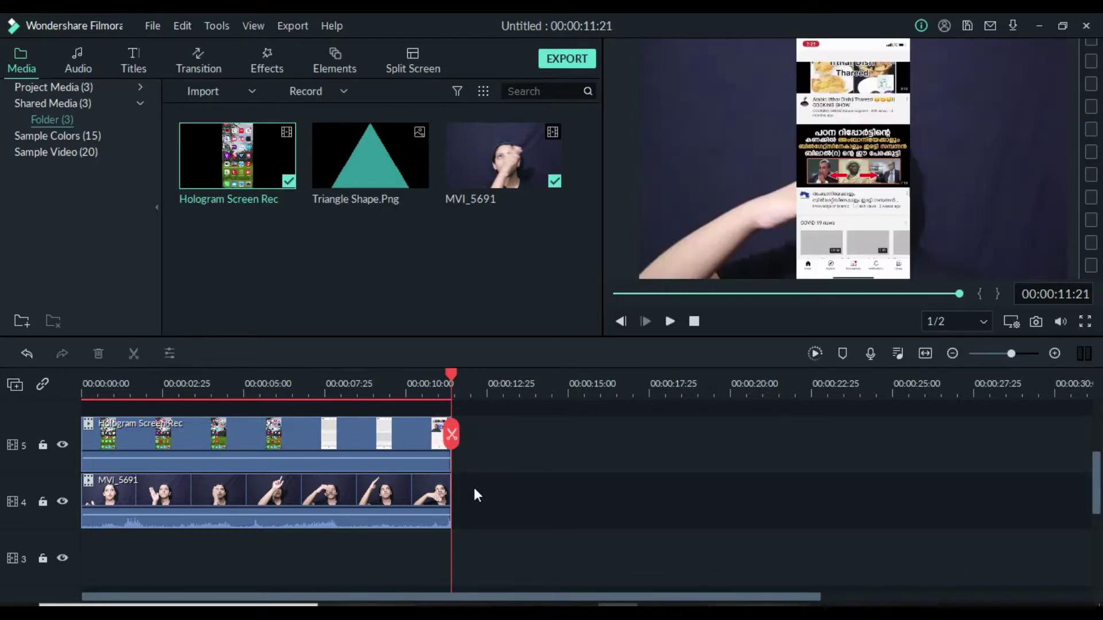
pyautogui.moveTo(452, 442); pyautogui.dragTo(276, 442)
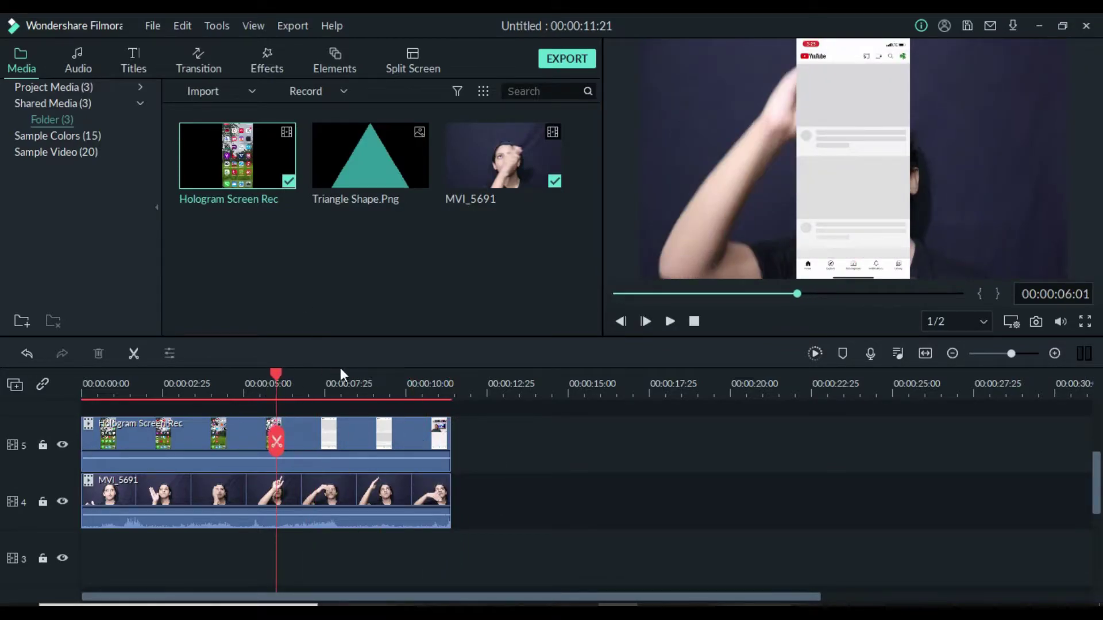
# Step: Add Triangle Shape.Png at the start of track 6 and extend its duration well past the ends of the two video clips
pyautogui.moveTo(361, 161); pyautogui.dragTo(80, 450)
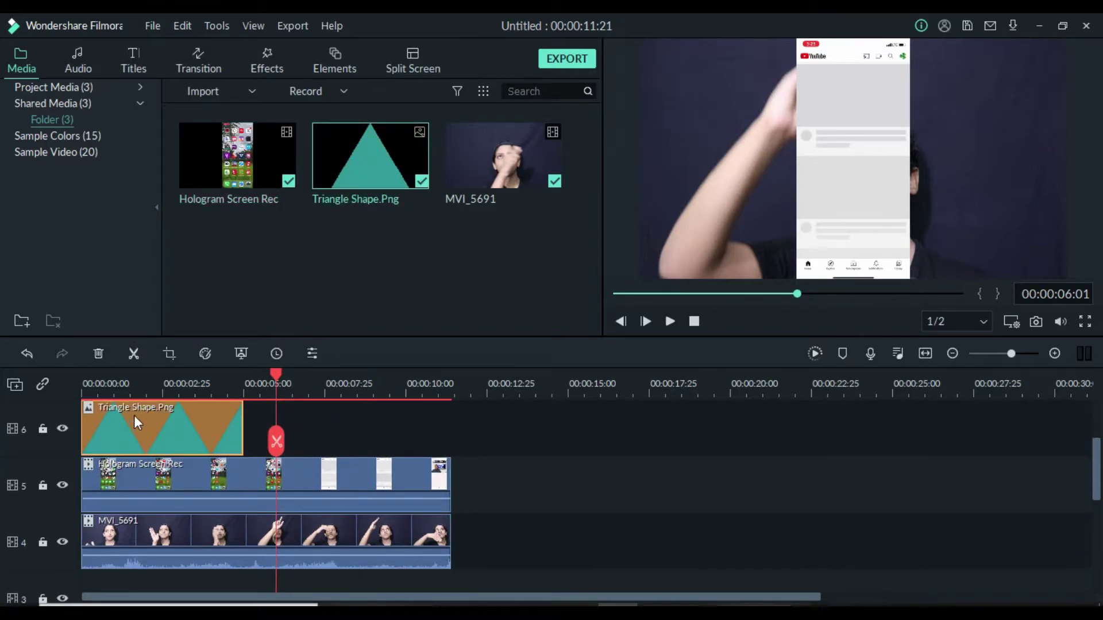
pyautogui.click(273, 354)
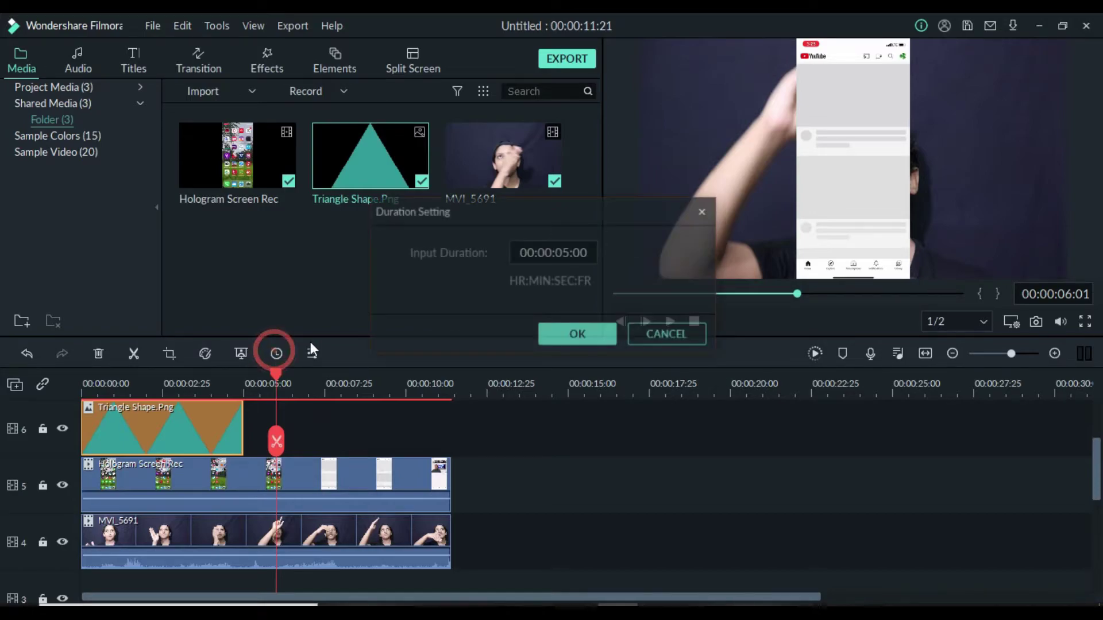
pyautogui.click(575, 247)
pyautogui.write('28')
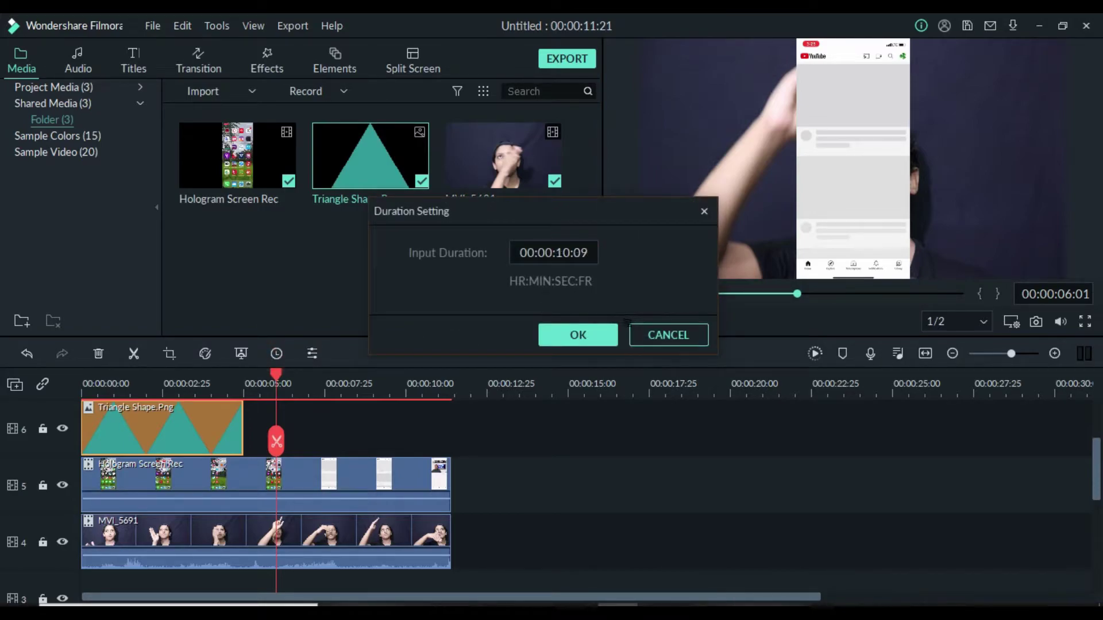
pyautogui.click(577, 333)
# Step: Split the Triangle Shape.Png clip at 00:00:11:22, where the video clips end, and delete the excess part
pyautogui.moveTo(276, 454); pyautogui.dragTo(451, 406)
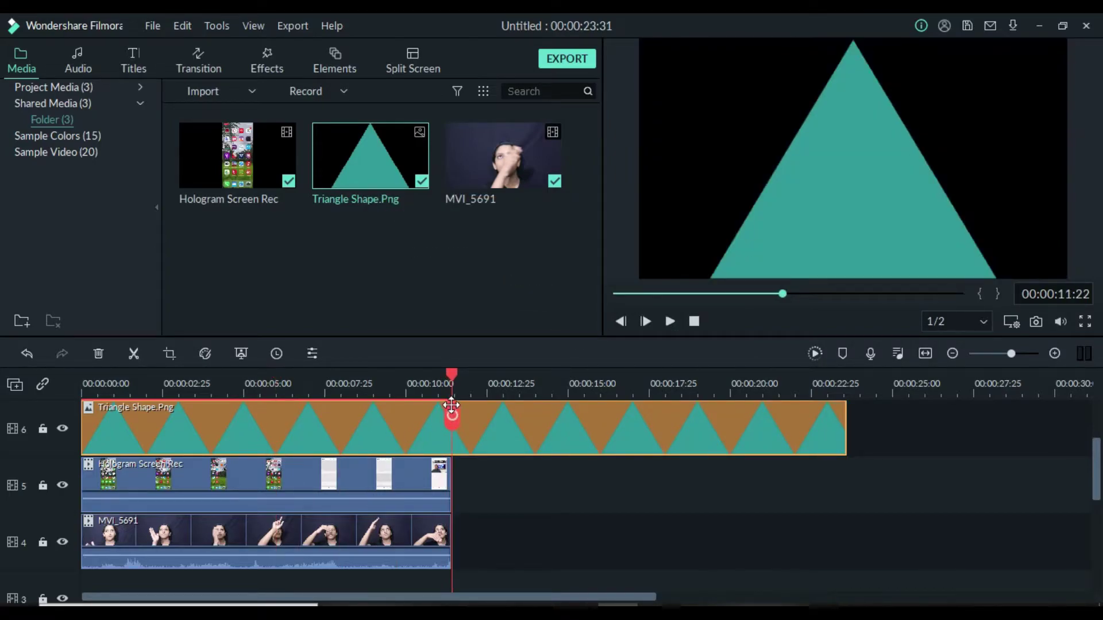
pyautogui.click(453, 414)
pyautogui.click(518, 440)
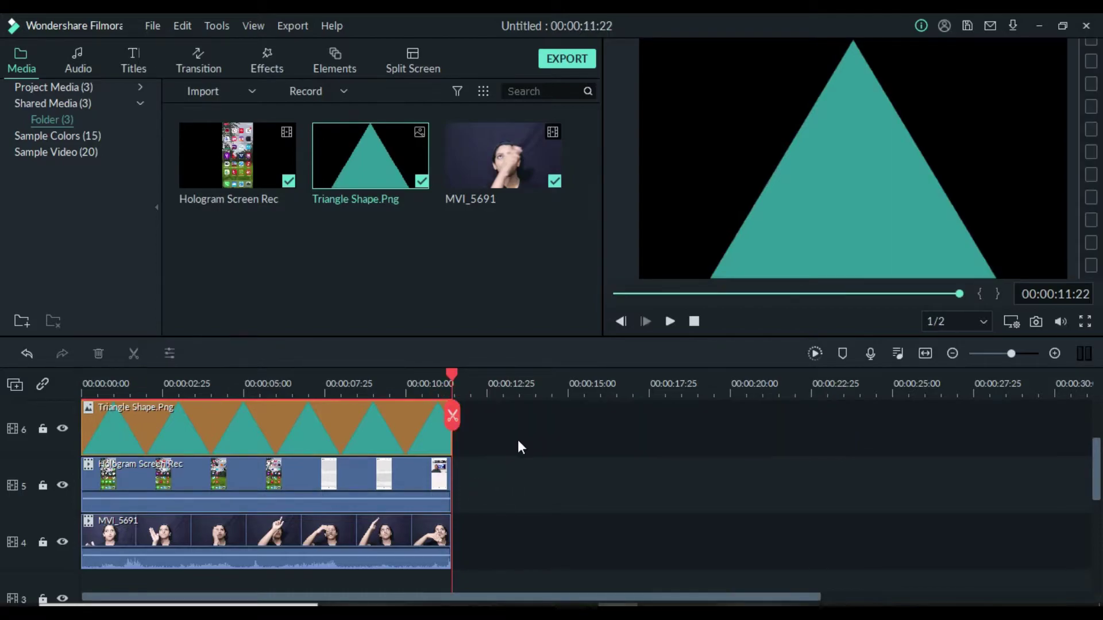
pyautogui.press('Delete')
pyautogui.moveTo(451, 422)
pyautogui.mouseDown()
pyautogui.moveTo(434, 417)
pyautogui.moveTo(446, 419)
pyautogui.mouseUp()
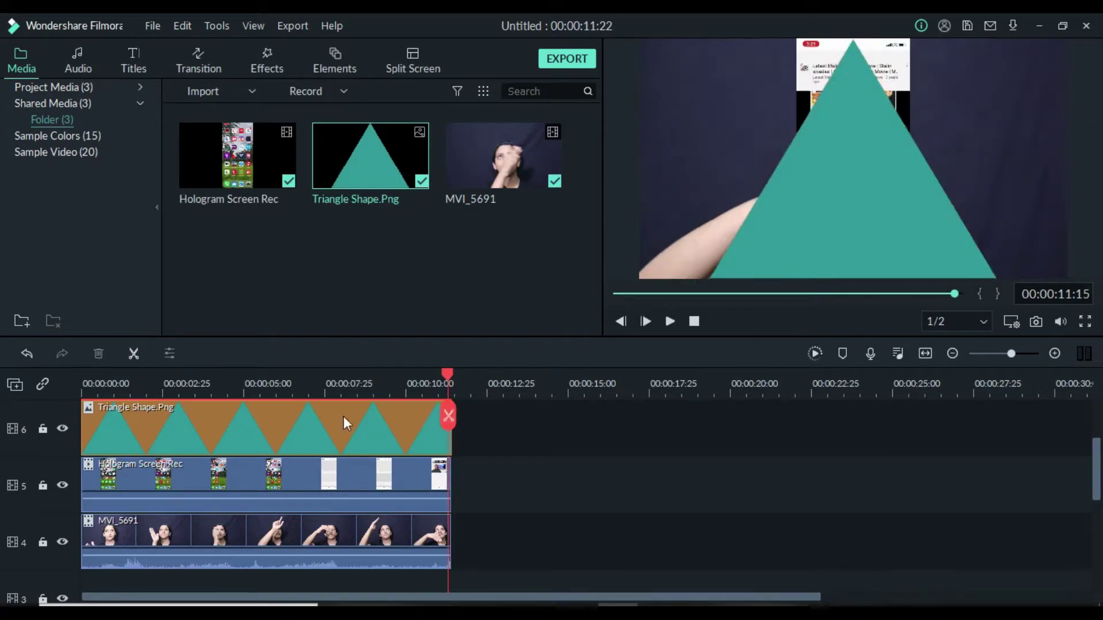
# Step: Set the duration of the Triangle Shape.Png clip to 00:00:11:20
pyautogui.click(261, 422)
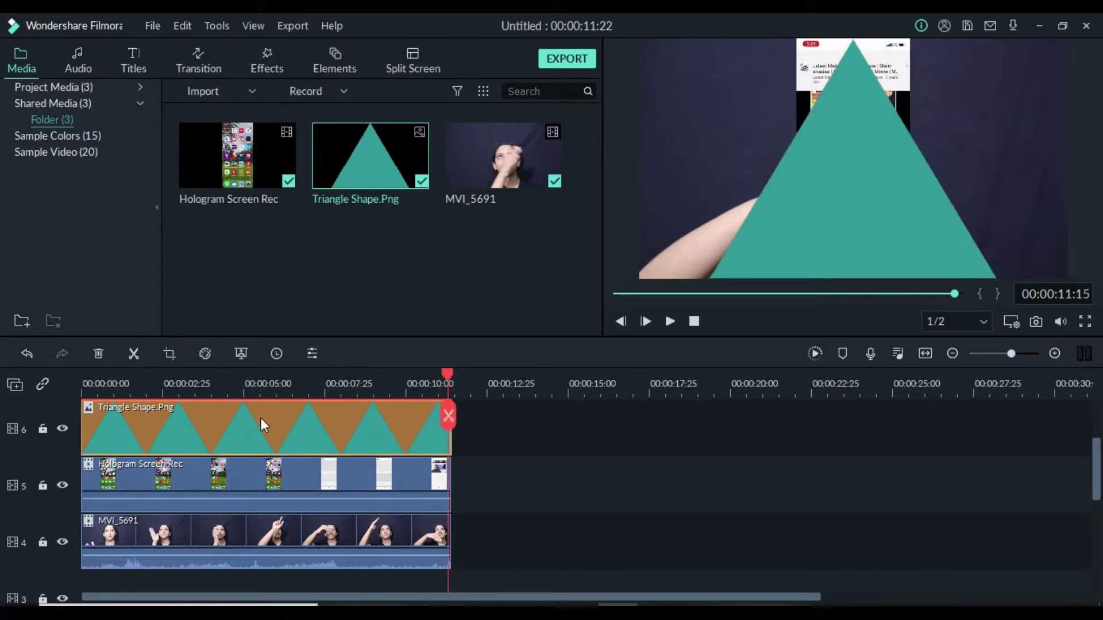
pyautogui.click(276, 354)
pyautogui.click(569, 256)
pyautogui.write('20')
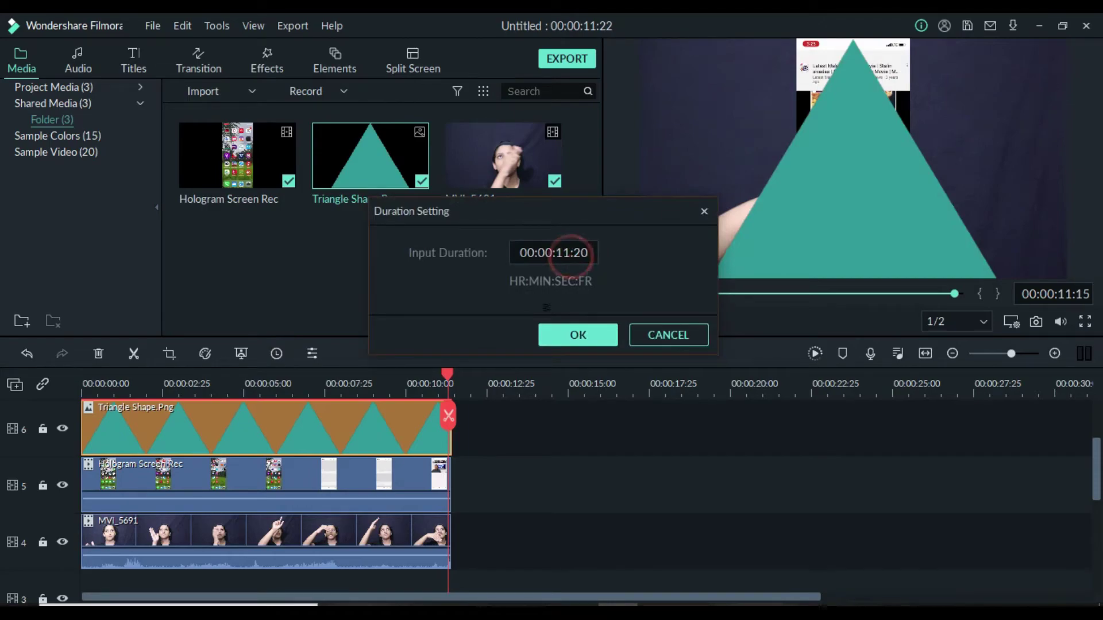
pyautogui.click(603, 336)
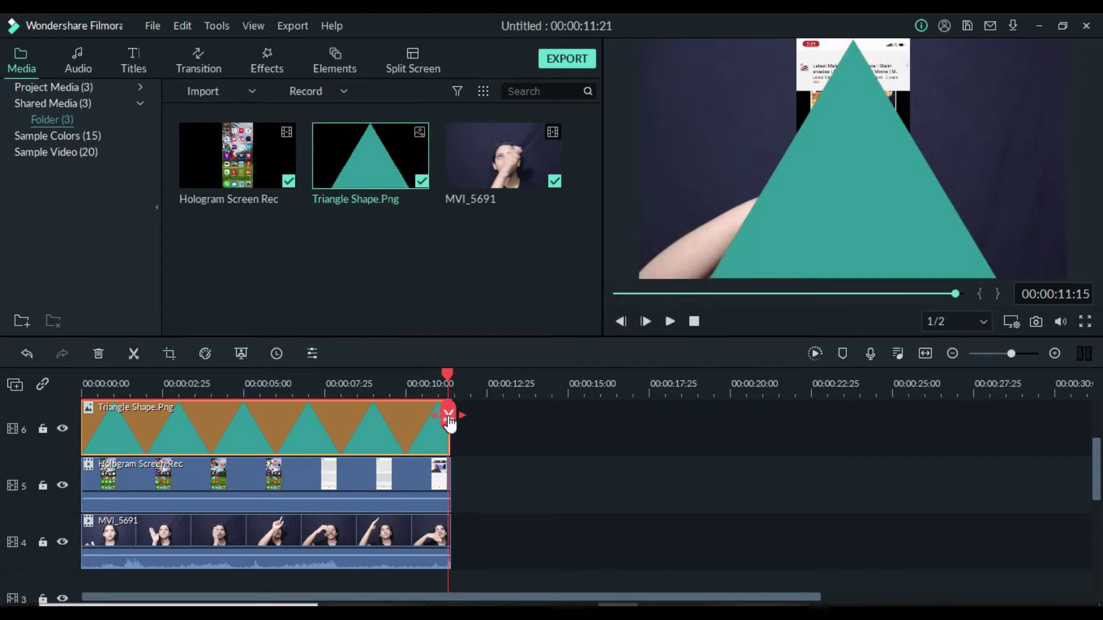
# Step: At the start of the timeline, scale the triangle down and place it upside down against the left edge of the video frame
pyautogui.moveTo(448, 415); pyautogui.dragTo(84, 396)
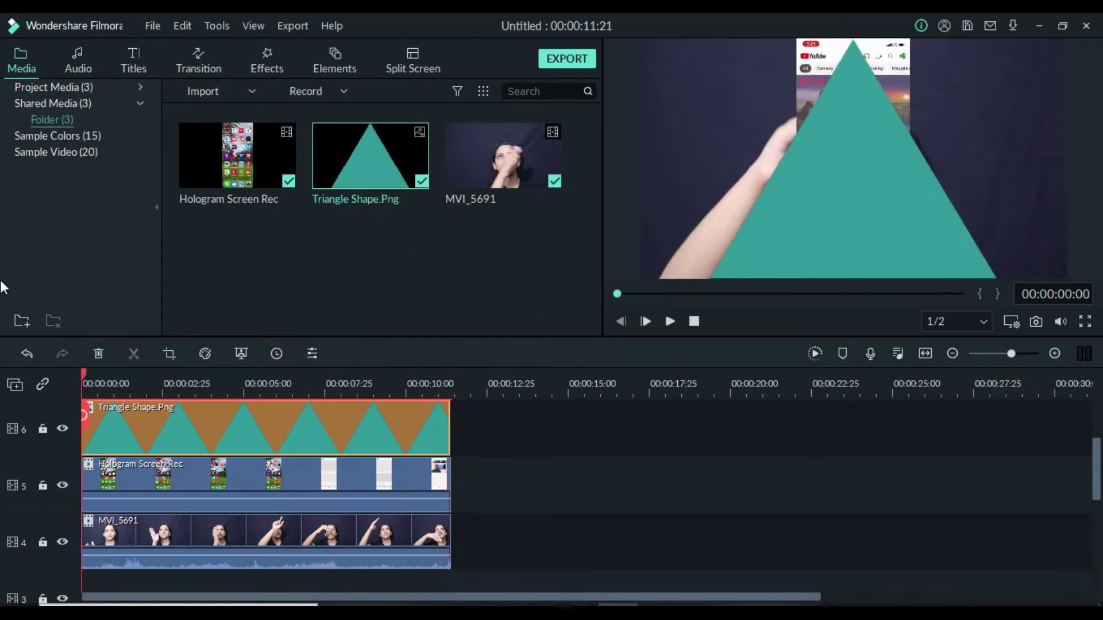
pyautogui.click(870, 224)
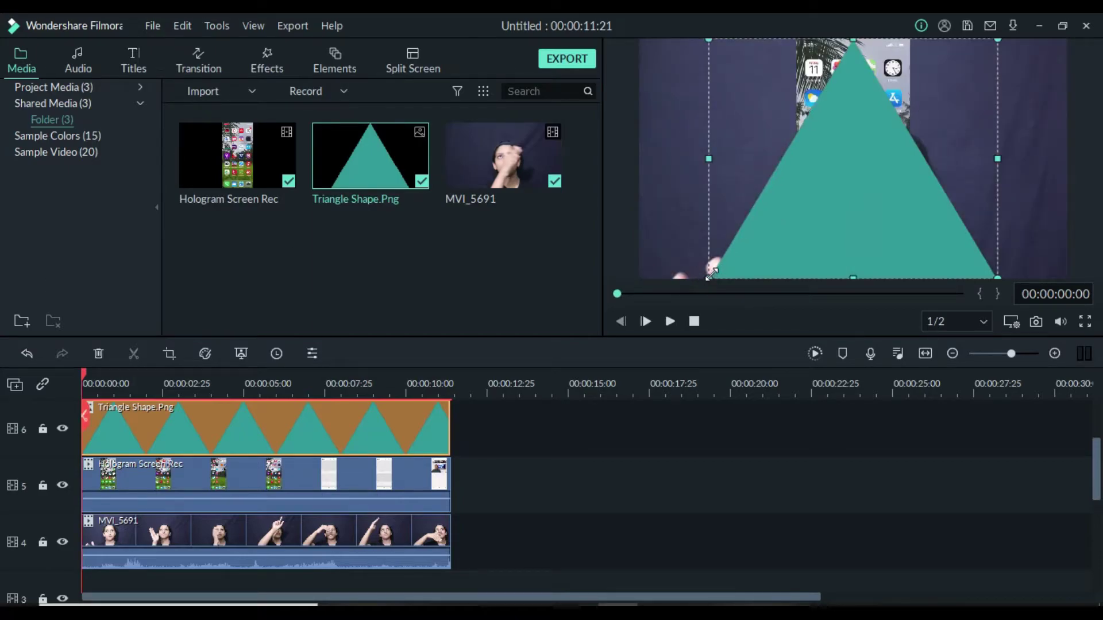
pyautogui.moveTo(712, 274); pyautogui.dragTo(821, 179)
pyautogui.moveTo(890, 113); pyautogui.dragTo(758, 174)
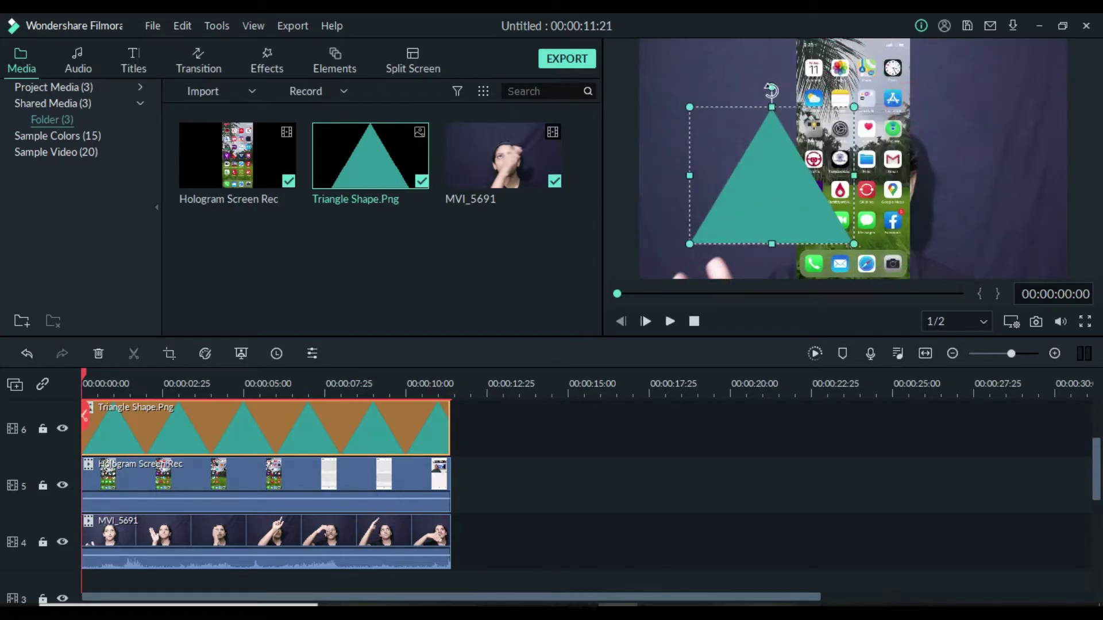
pyautogui.moveTo(771, 89); pyautogui.dragTo(769, 268)
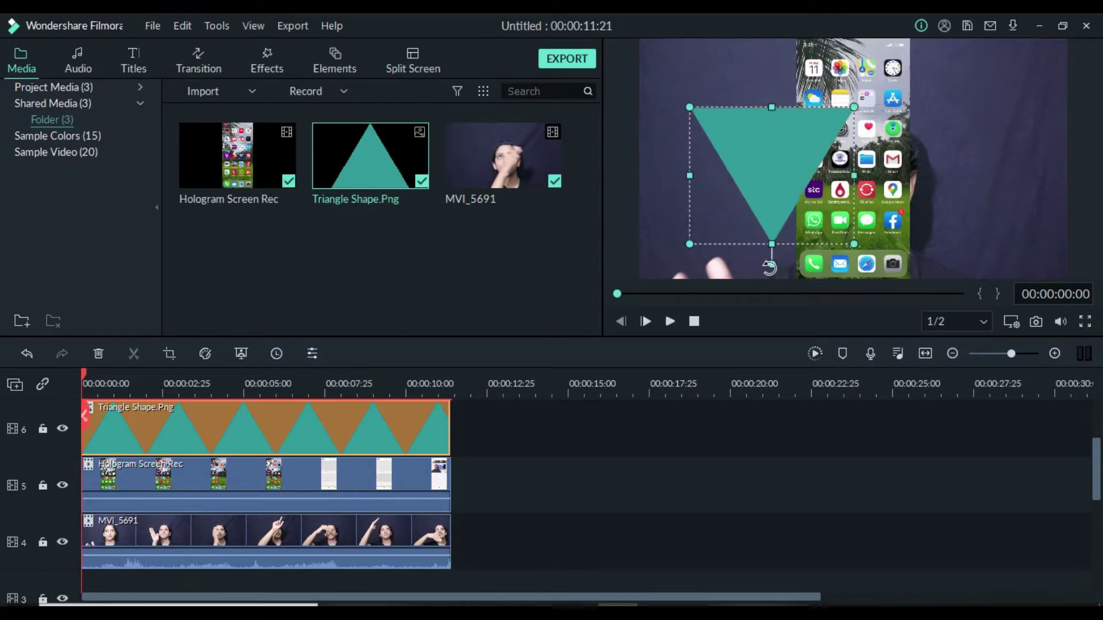
pyautogui.moveTo(778, 175); pyautogui.dragTo(726, 167)
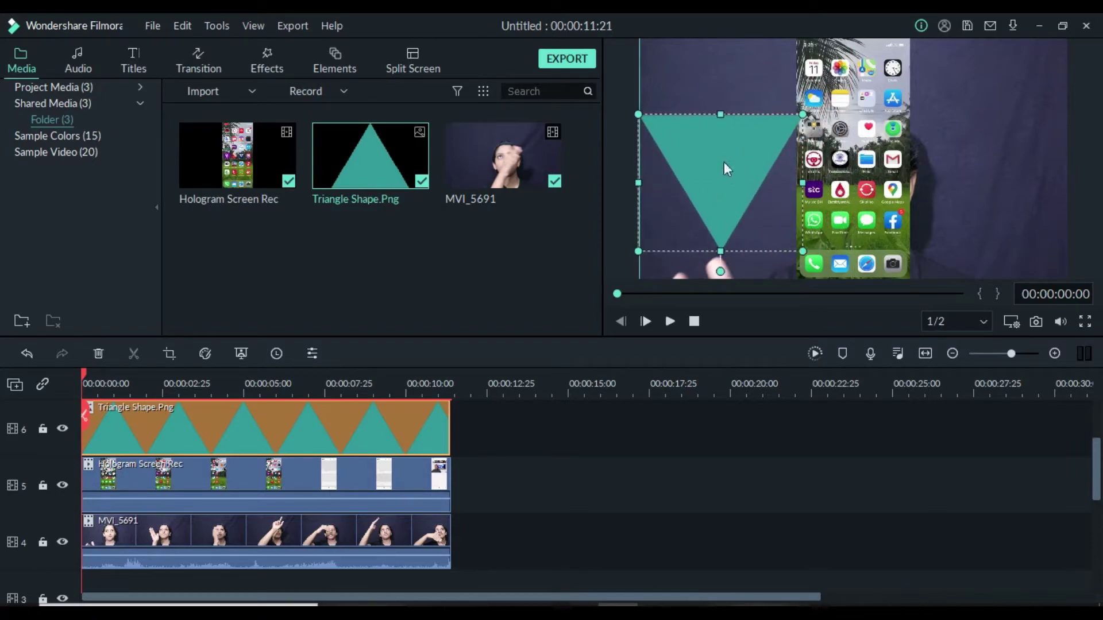
# Step: Scale down the phone screen recording in the preview, keeping it near the upper middle of the frame
pyautogui.moveTo(839, 187); pyautogui.dragTo(843, 187)
pyautogui.moveTo(800, 280); pyautogui.dragTo(816, 191)
# Step: Place the inverted triangle directly beneath the phone recording and narrow it to about the recording's width
pyautogui.doubleClick(736, 162)
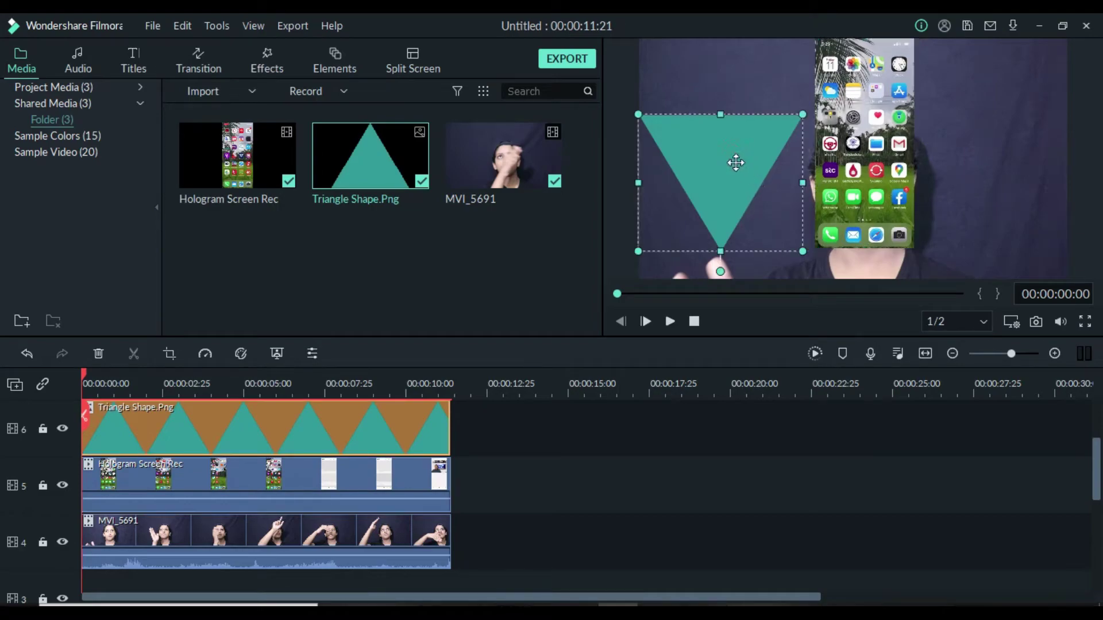
pyautogui.moveTo(734, 161); pyautogui.dragTo(888, 287)
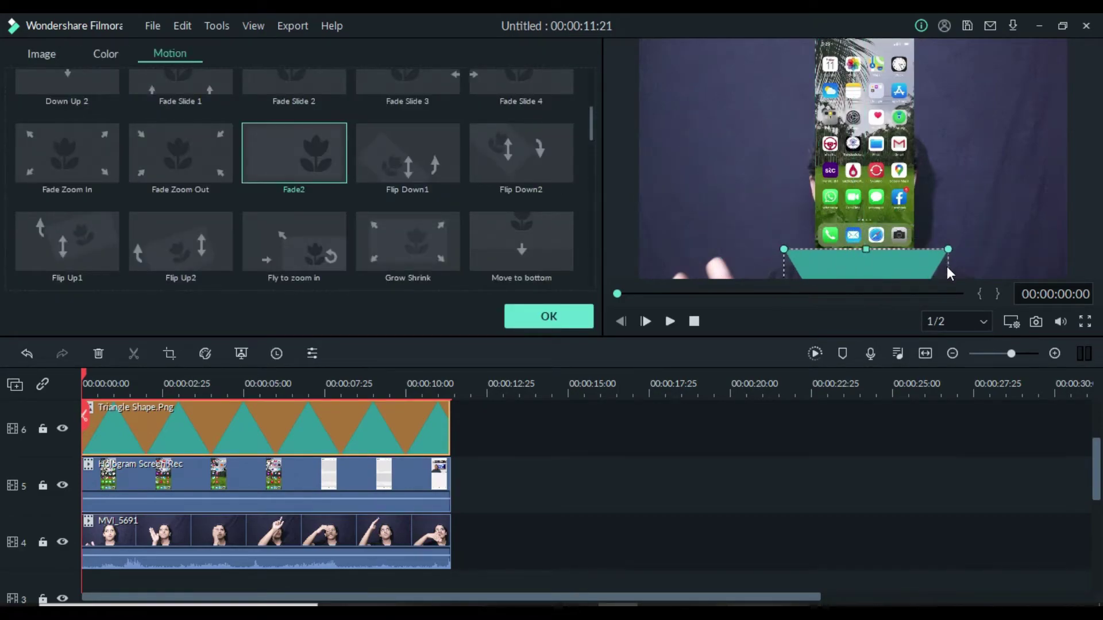
pyautogui.moveTo(899, 220); pyautogui.dragTo(917, 244)
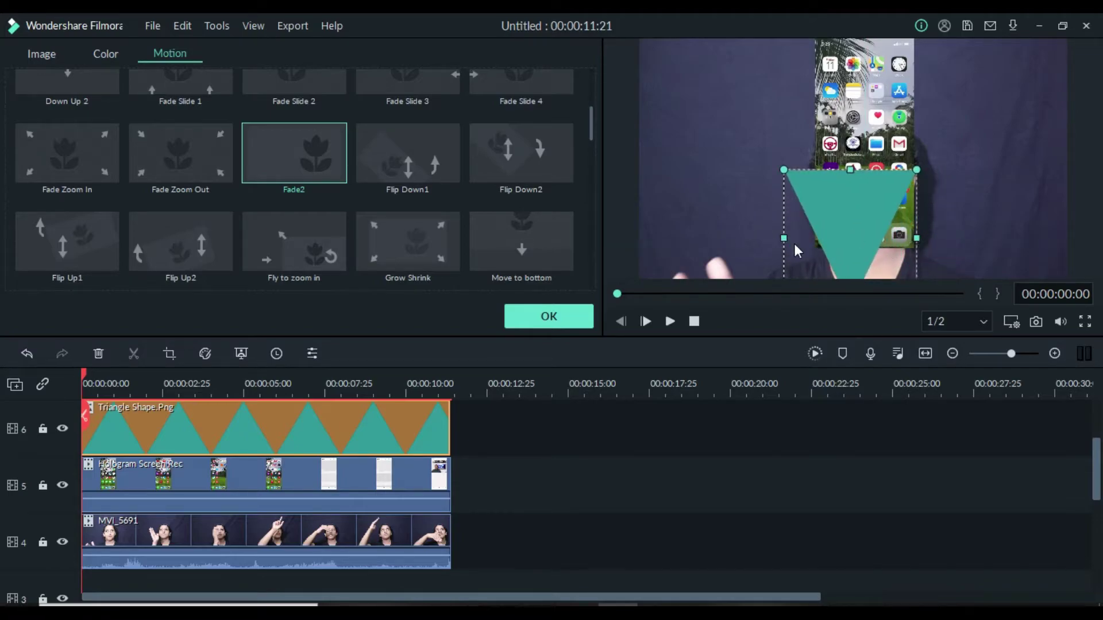
pyautogui.moveTo(787, 238); pyautogui.dragTo(818, 232)
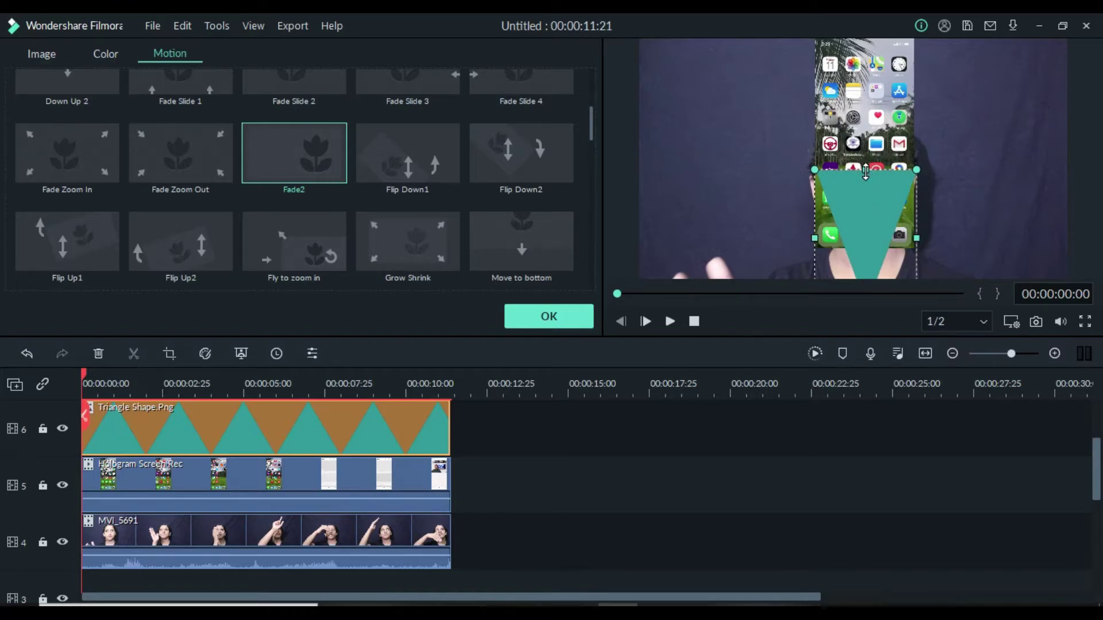
pyautogui.moveTo(866, 172); pyautogui.dragTo(854, 250)
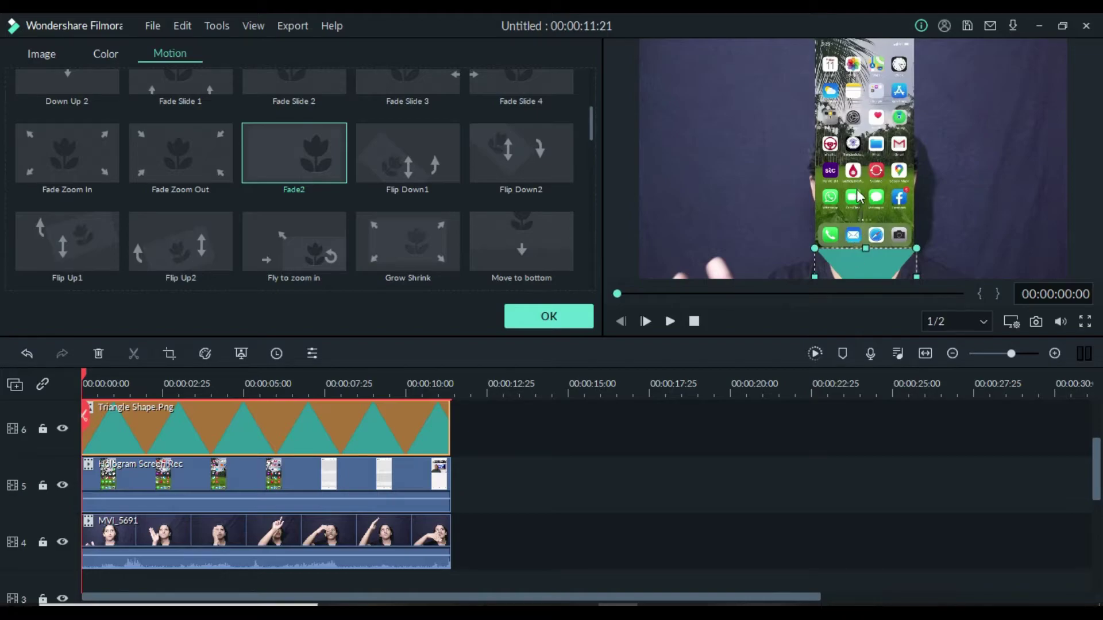
# Step: Raise the triangle's top edge slightly so it sits tight against the bottom of the phone recording
pyautogui.click(716, 497)
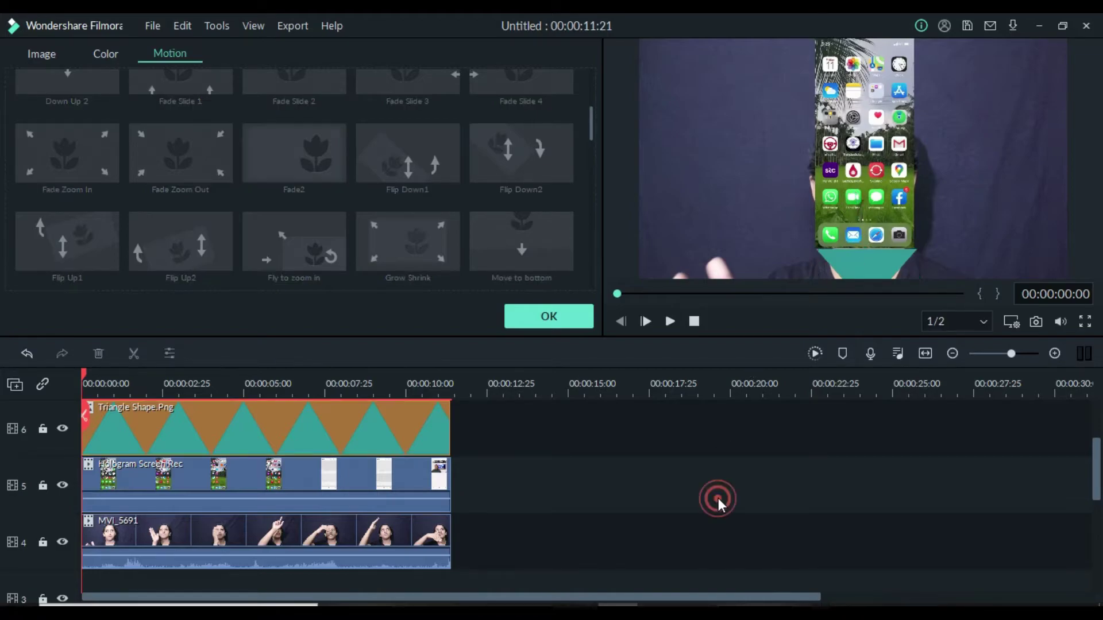
pyautogui.click(875, 259)
pyautogui.moveTo(870, 250); pyautogui.dragTo(870, 247)
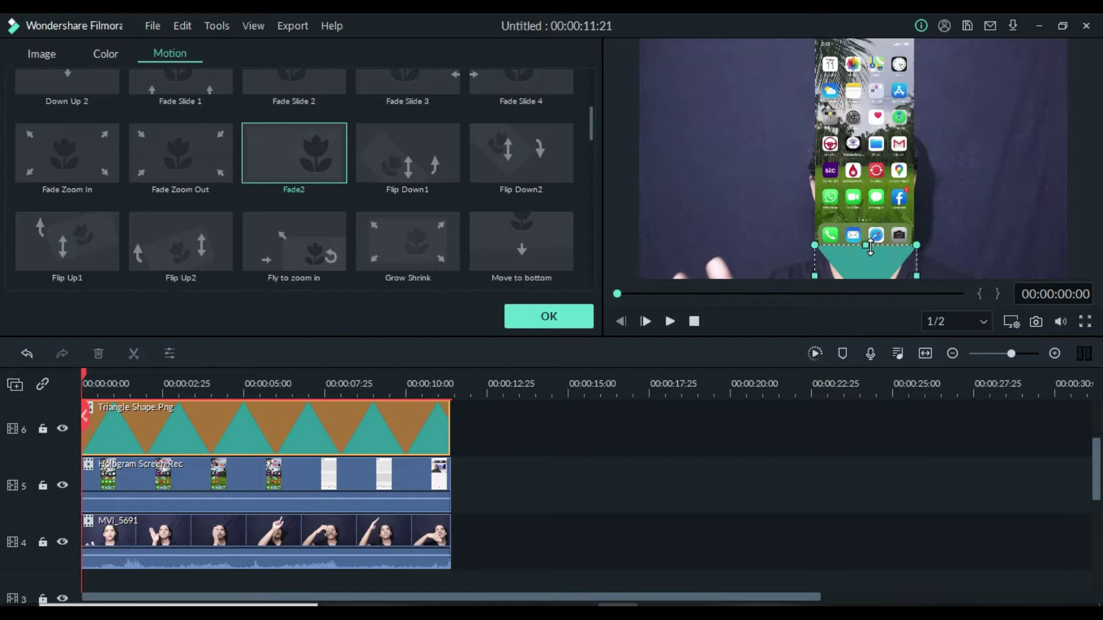
pyautogui.click(844, 509)
# Step: Shorten the phone recording slightly from its bottom edge to line up with the top of the triangle
pyautogui.click(867, 212)
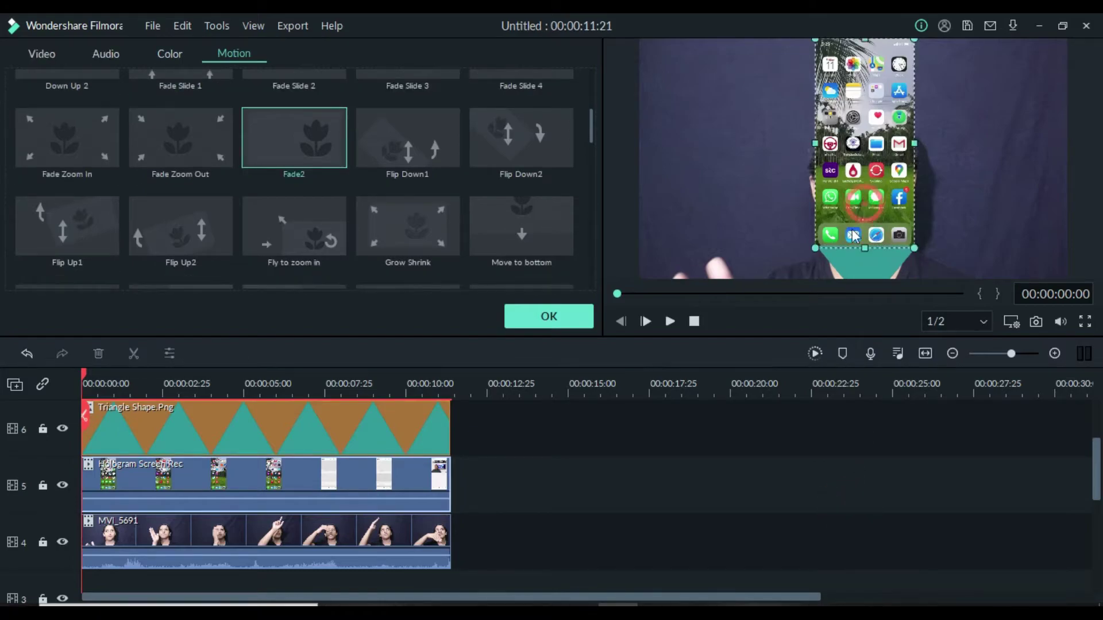
pyautogui.moveTo(868, 251)
pyautogui.mouseDown()
pyautogui.moveTo(870, 265)
pyautogui.moveTo(871, 248)
pyautogui.mouseUp()
pyautogui.click(865, 446)
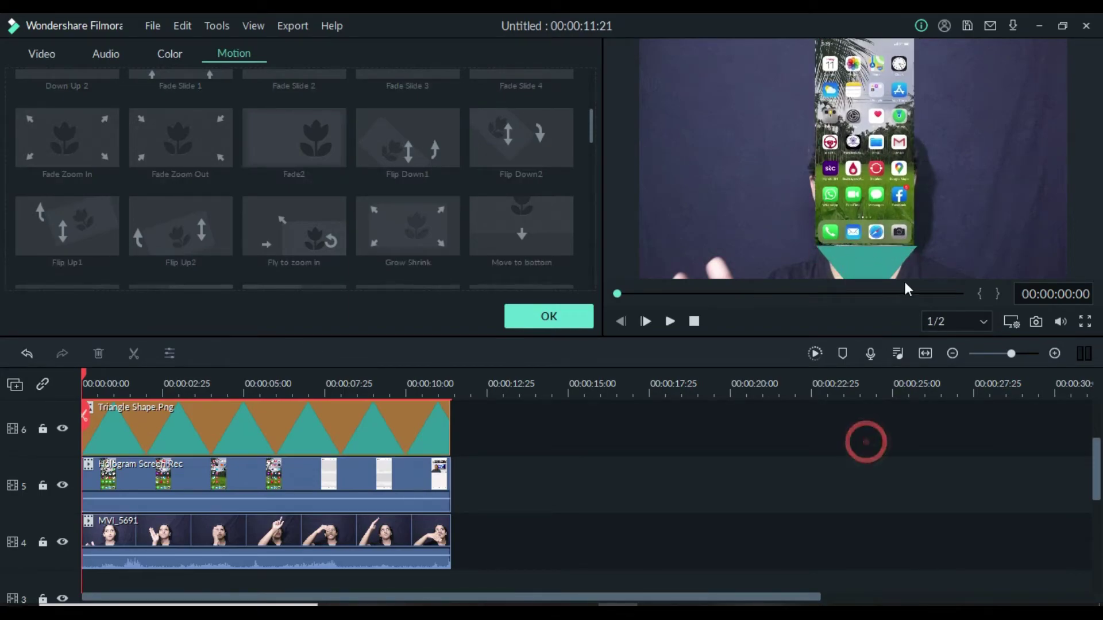
# Step: Narrow the triangle slightly to match the phone recording's width and raise its top edge against the recording's bottom
pyautogui.click(890, 263)
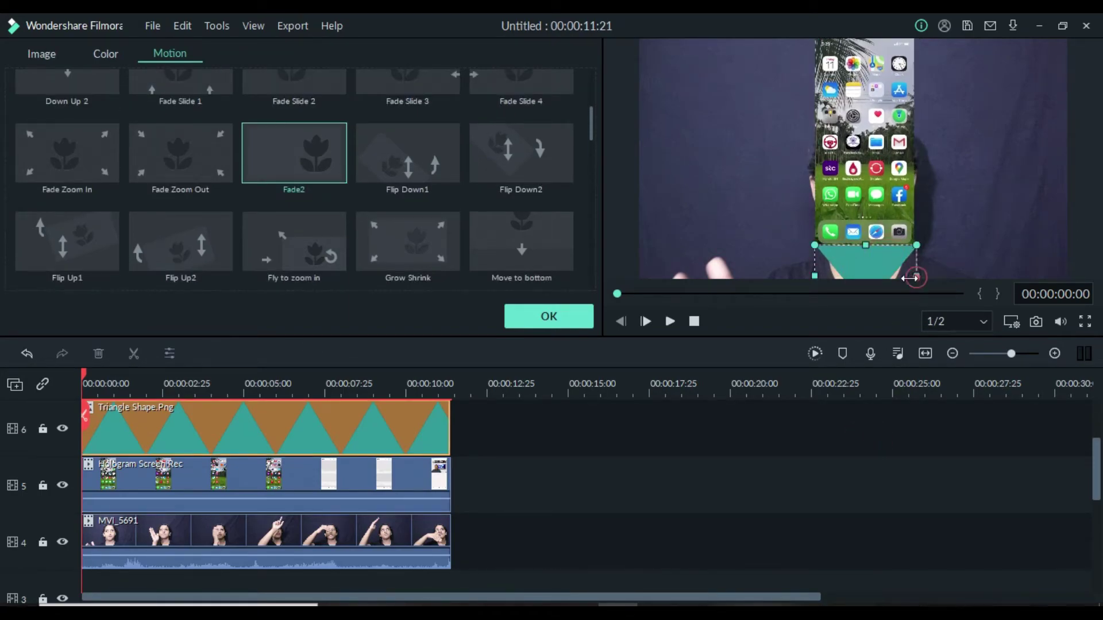
pyautogui.moveTo(910, 278); pyautogui.dragTo(907, 278)
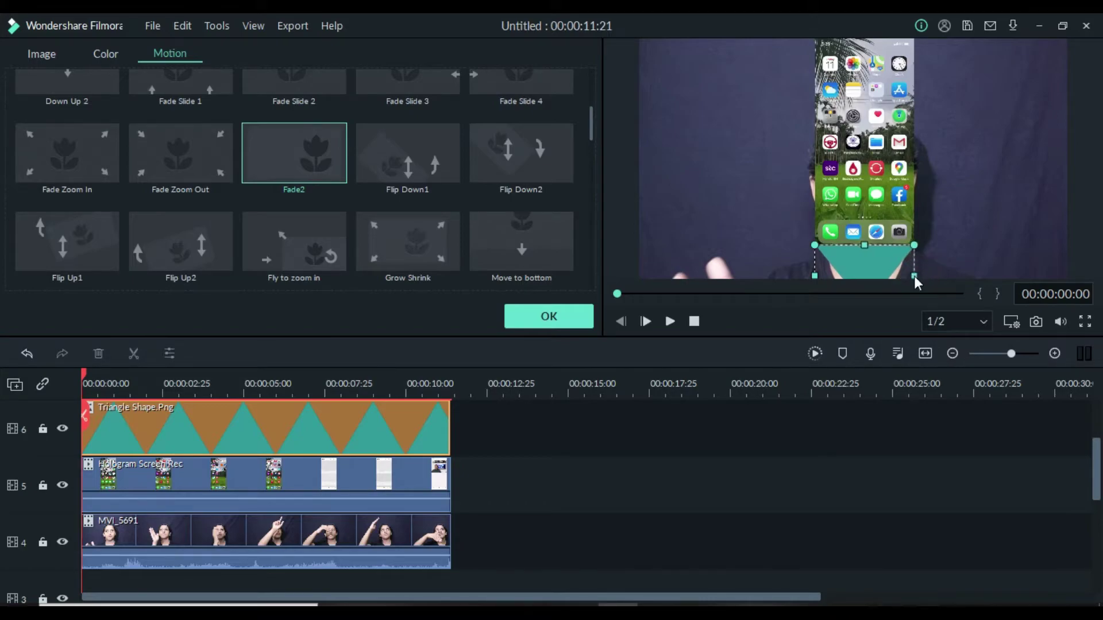
pyautogui.click(812, 487)
pyautogui.click(889, 264)
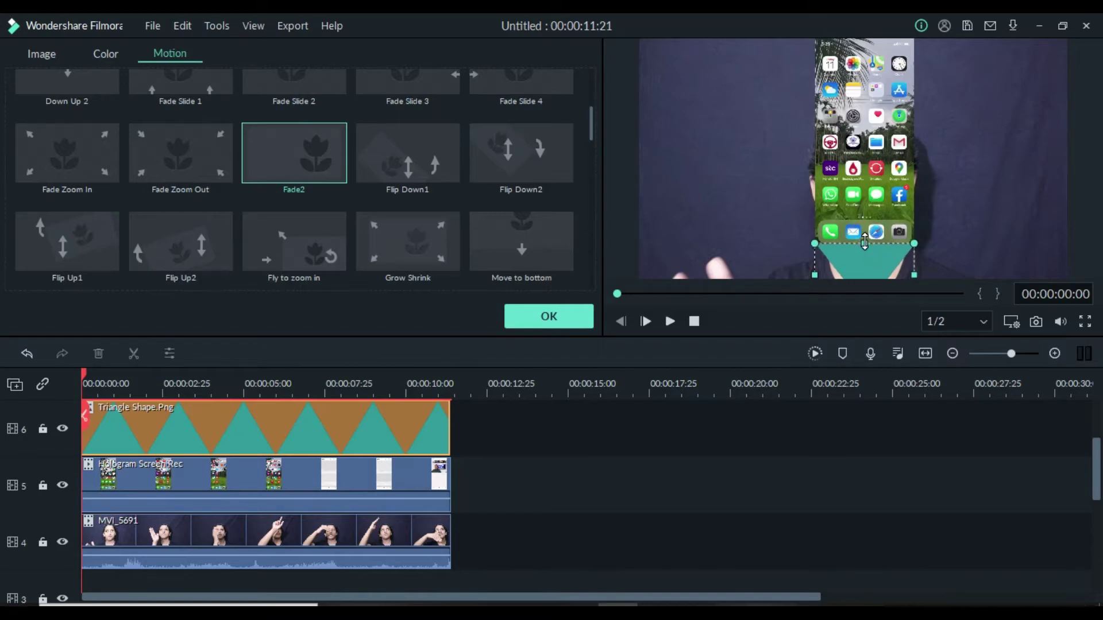
pyautogui.click(861, 402)
# Step: Lower the opacity of the Triangle Shape clip to 53.10%
pyautogui.click(370, 437)
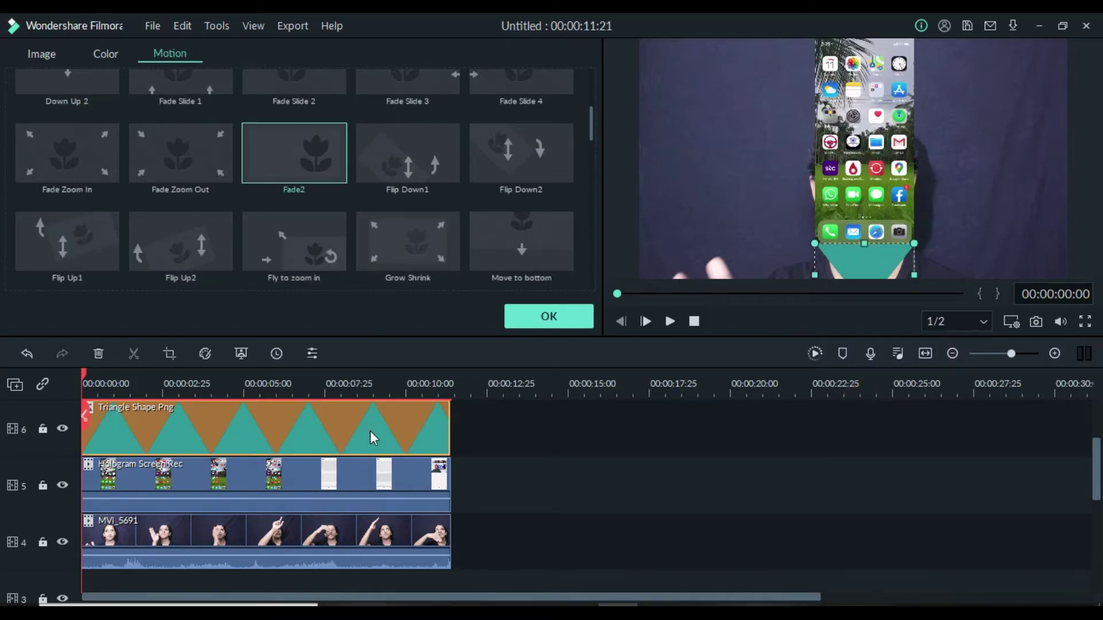
pyautogui.click(287, 144)
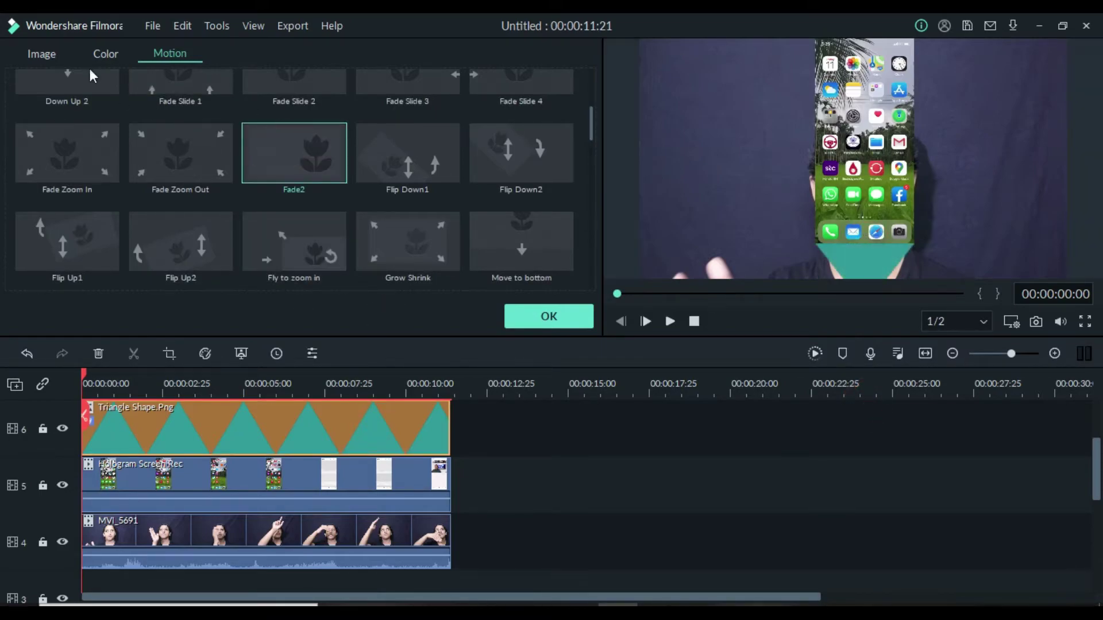
pyautogui.click(50, 51)
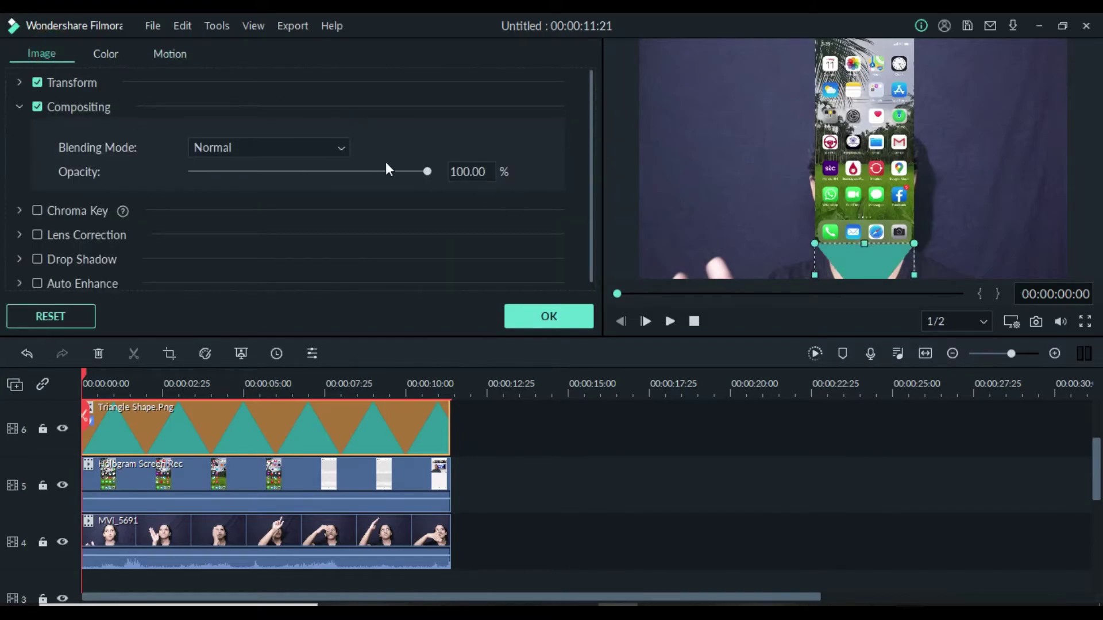
pyautogui.moveTo(428, 174); pyautogui.dragTo(318, 171)
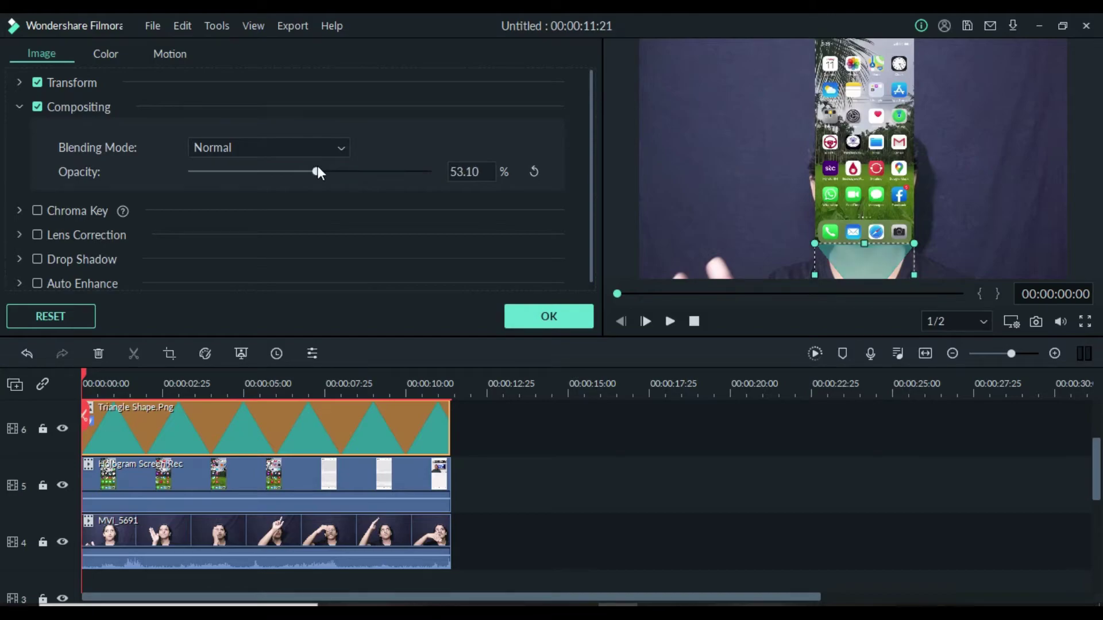
pyautogui.click(583, 449)
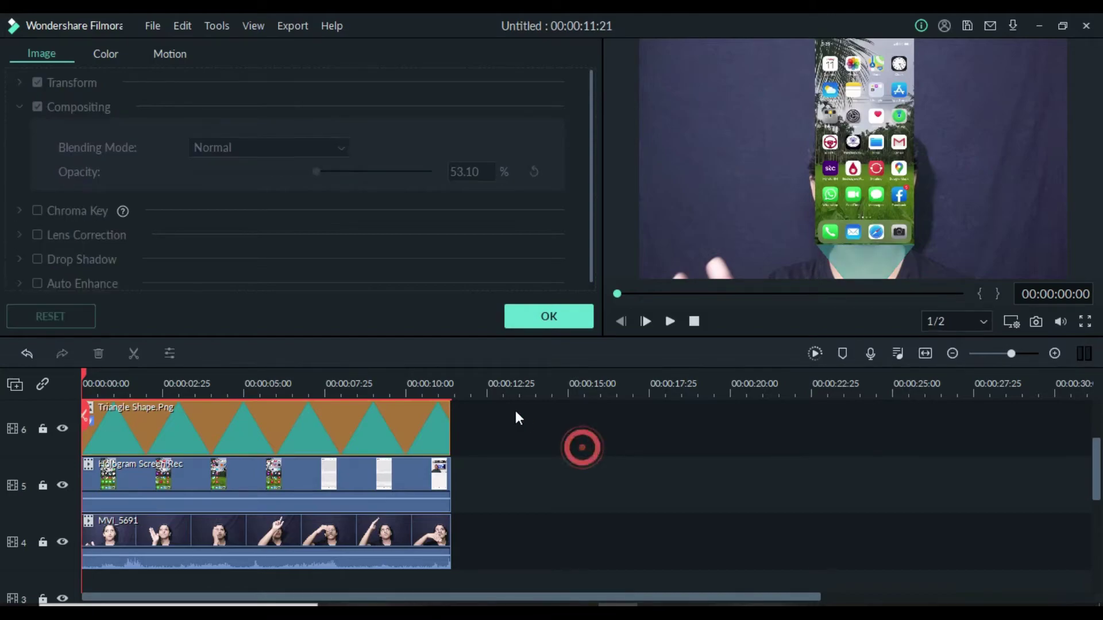
# Step: Flip the Hologram Screen Rec clip horizontally and lower its opacity to 60.69%
pyautogui.click(365, 466)
pyautogui.click(53, 53)
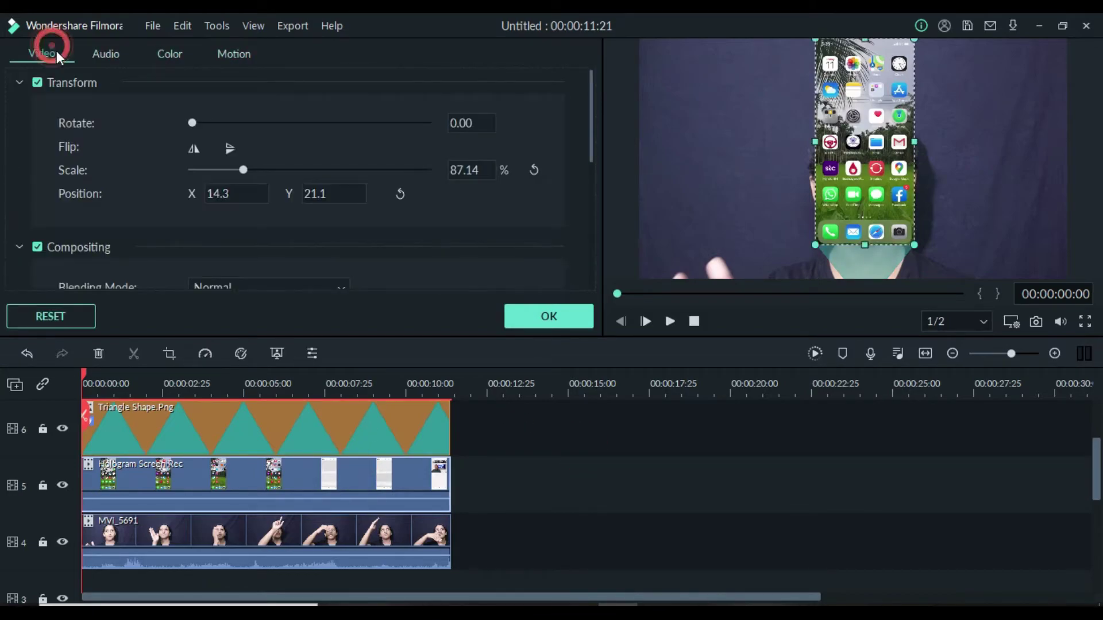
pyautogui.click(193, 149)
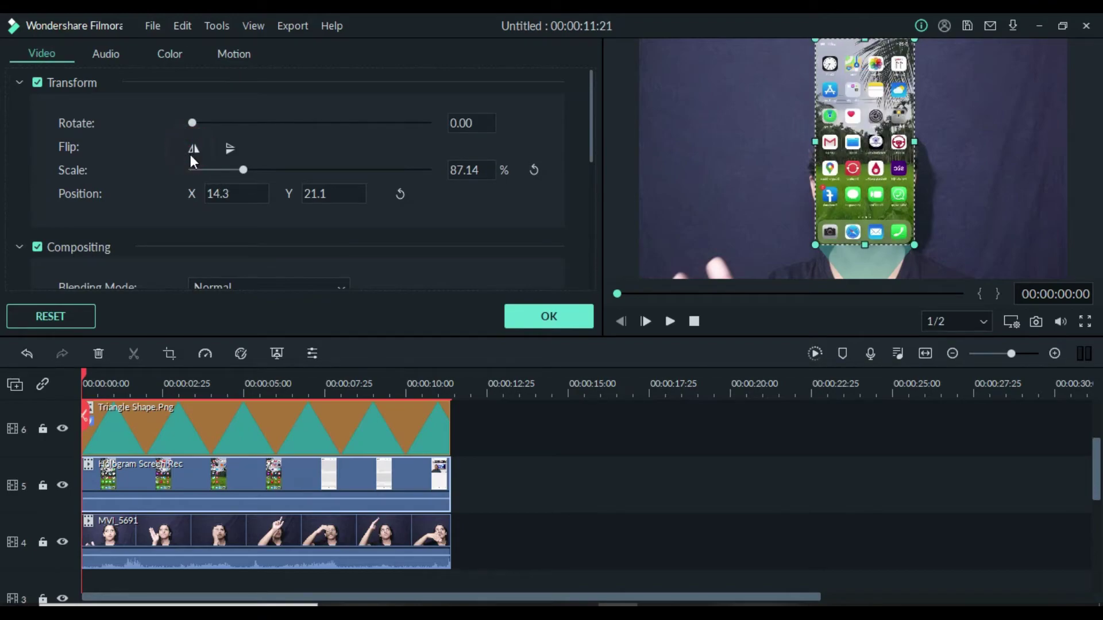
pyautogui.scroll(-2, 319, 237)
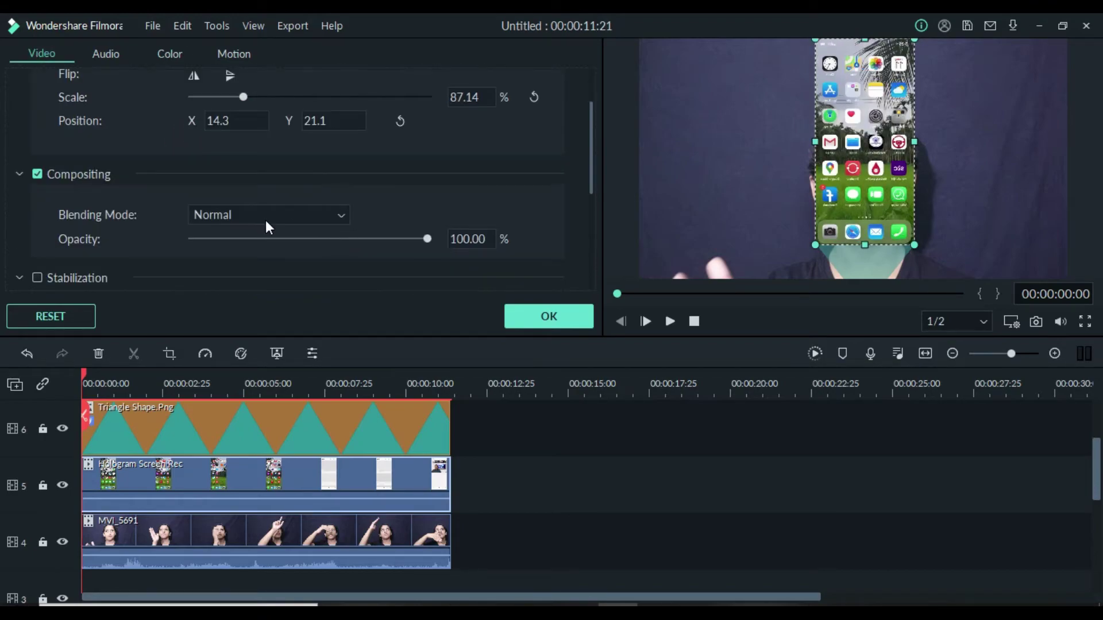
pyautogui.moveTo(425, 239); pyautogui.dragTo(335, 243)
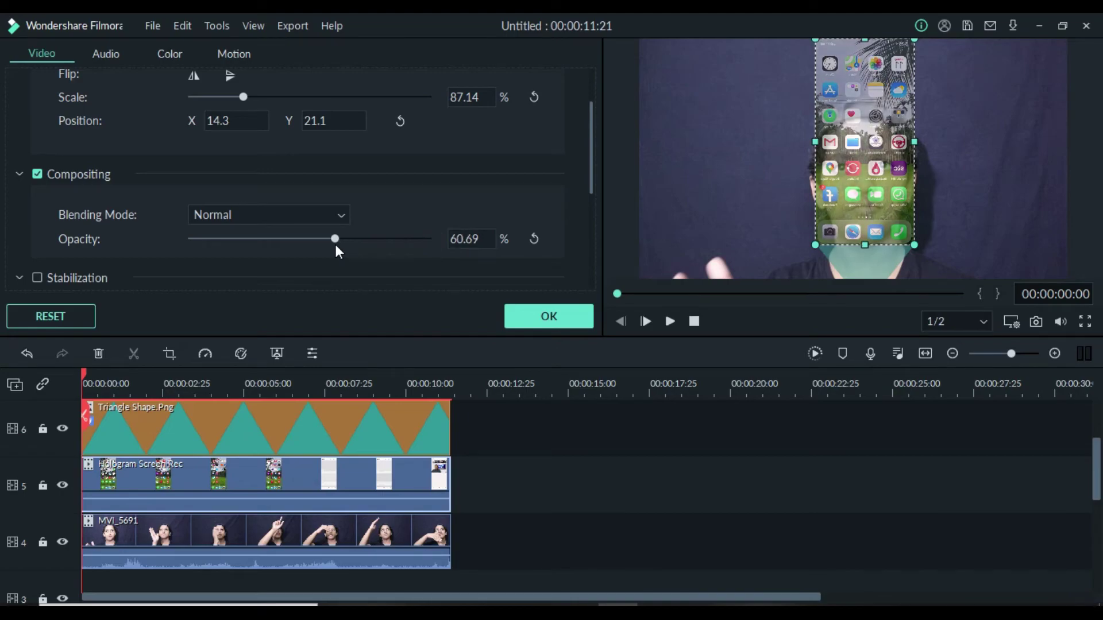
# Step: Silence the audio of the MVI_5691 clip on the timeline and play back the composite to check the hologram effect
pyautogui.click(668, 320)
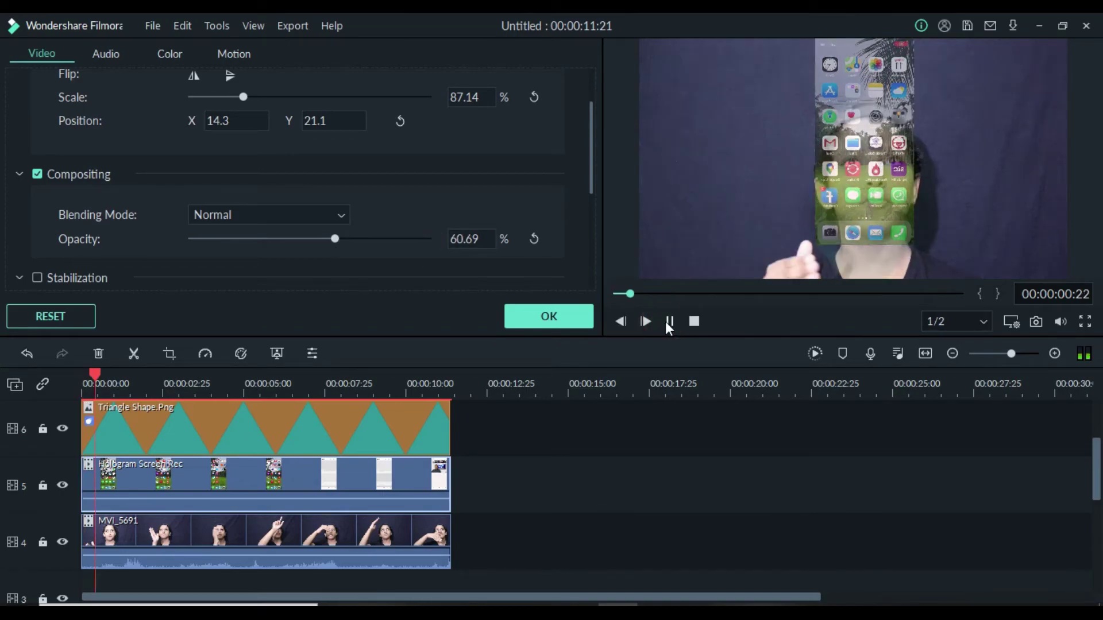
pyautogui.click(669, 321)
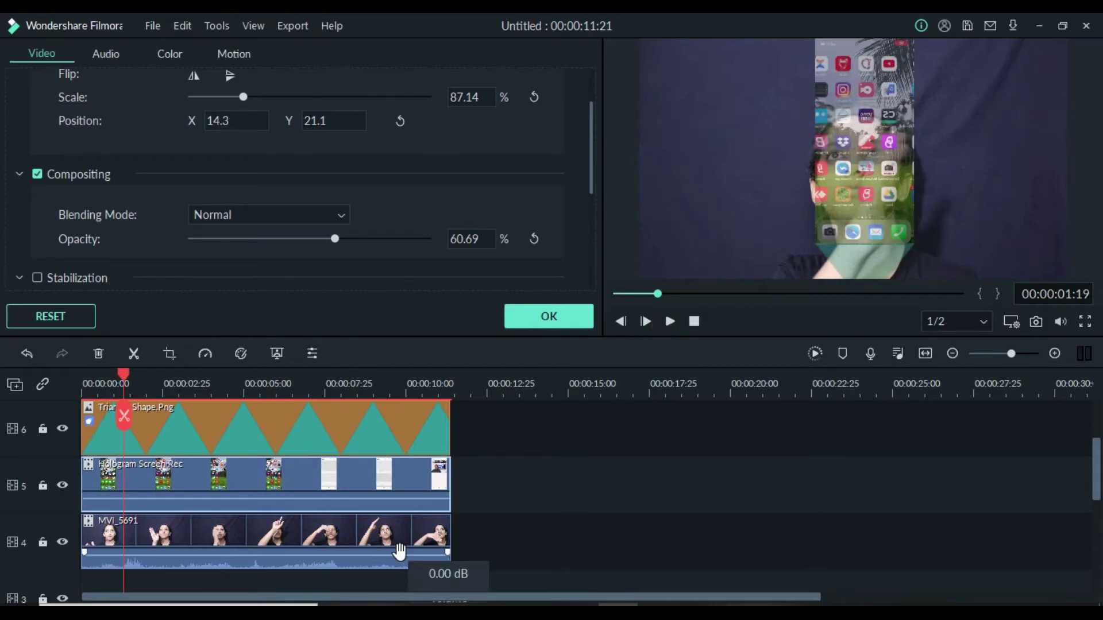
pyautogui.moveTo(400, 553); pyautogui.dragTo(402, 592)
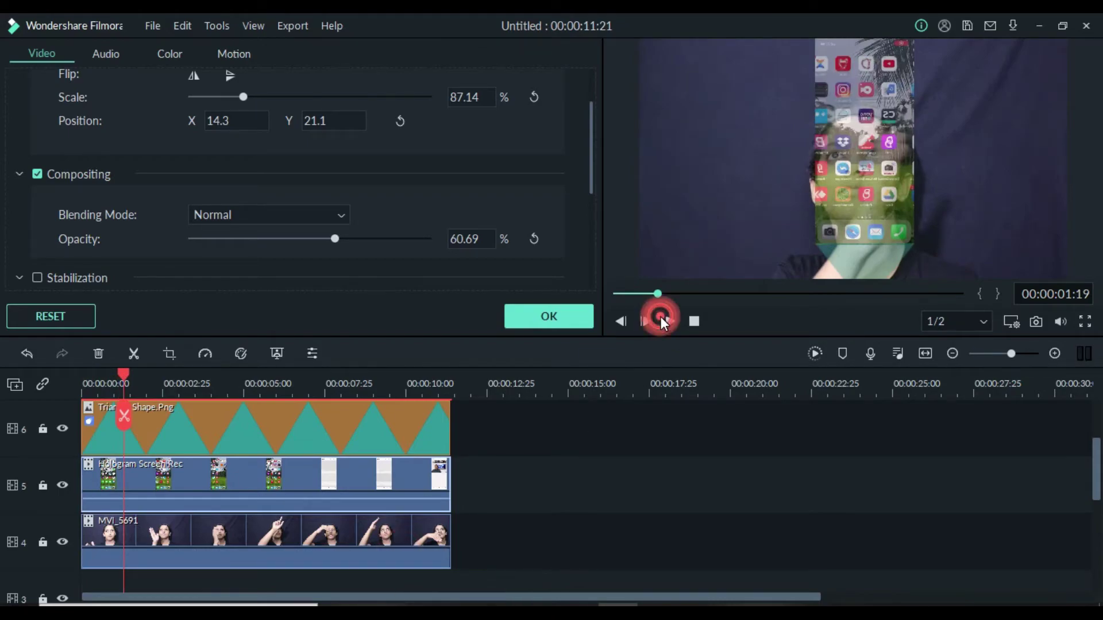
pyautogui.click(669, 323)
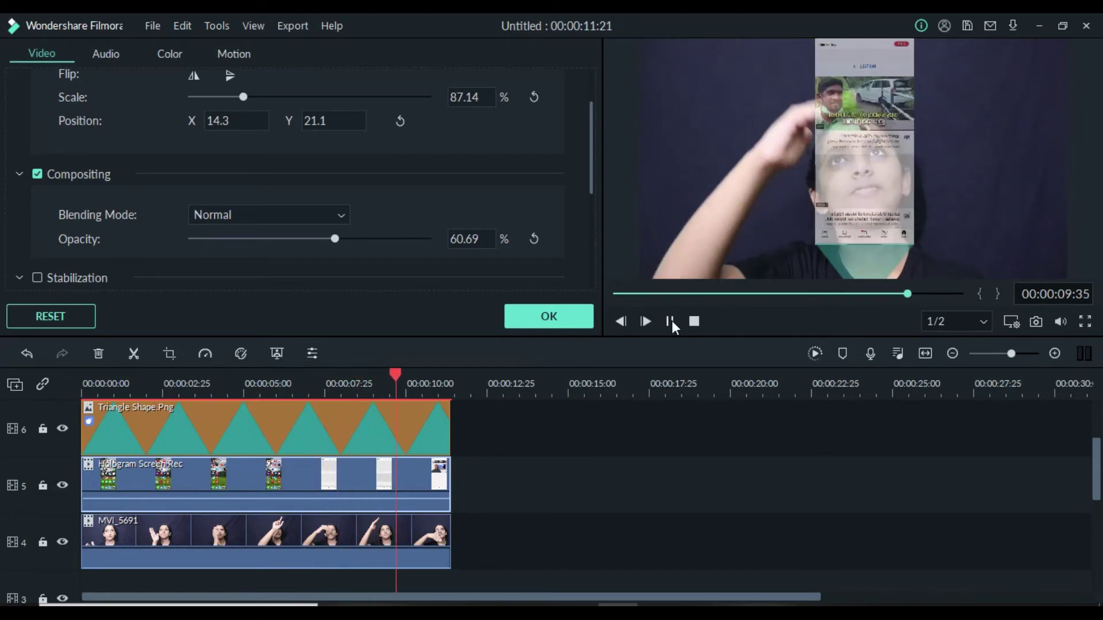
# Step: Close the clip settings and export the project locally as an MP4 named My Video to the Downloads folder
pyautogui.click(547, 315)
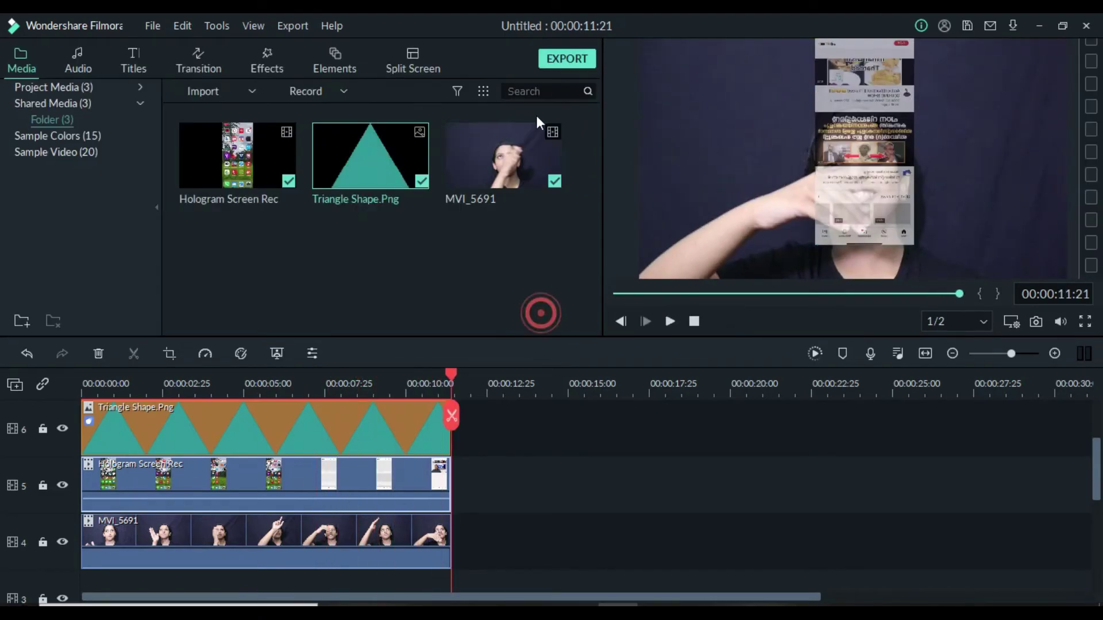
pyautogui.click(567, 57)
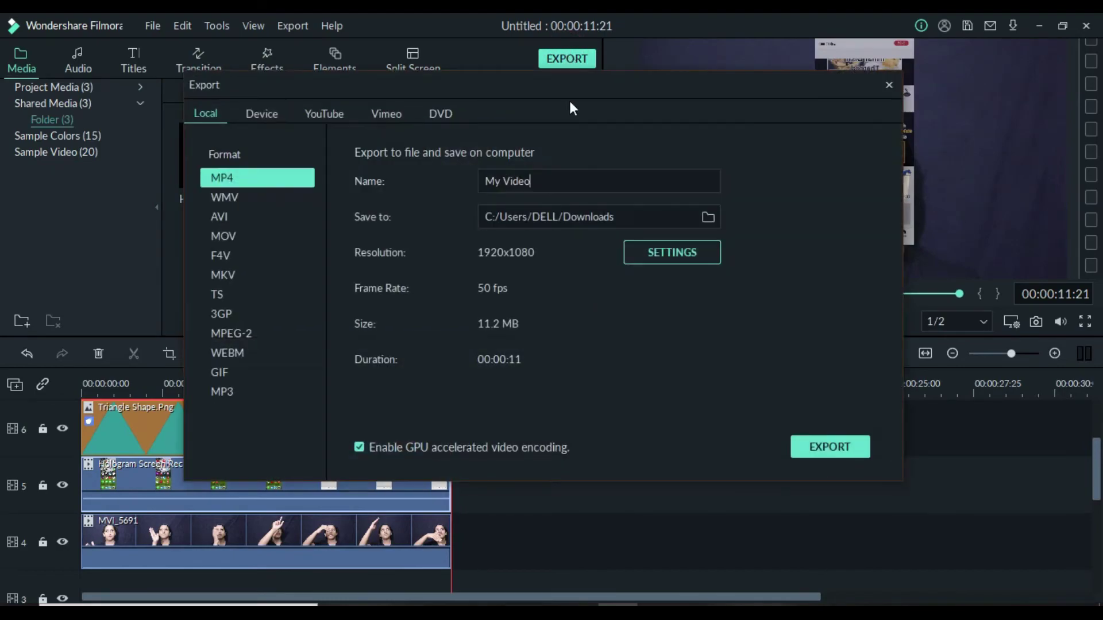
pyautogui.click(859, 447)
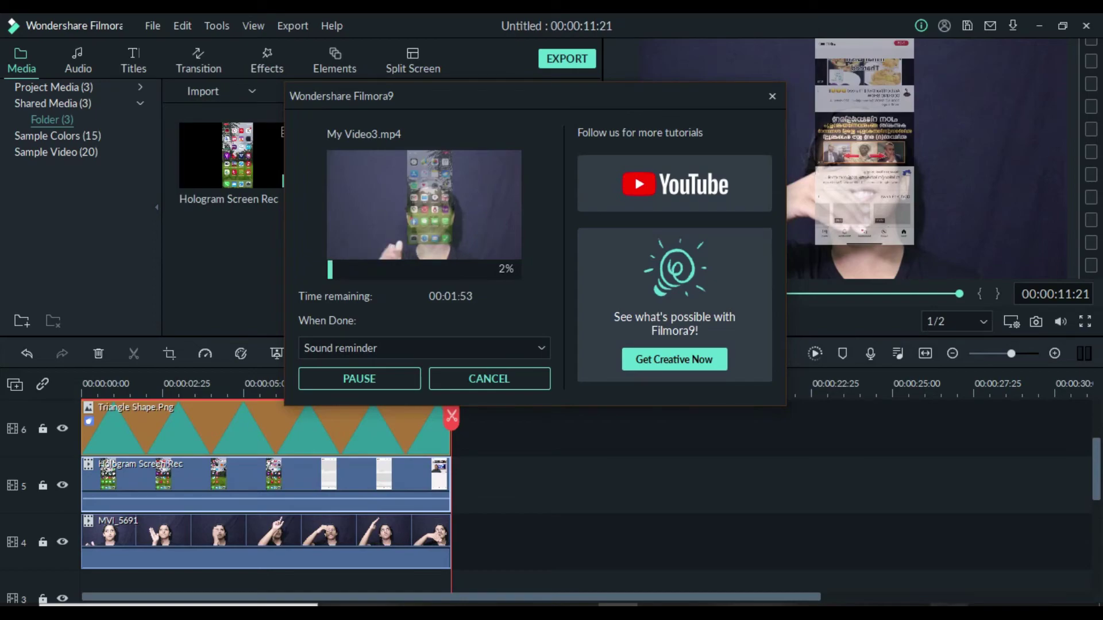
pyautogui.click(940, 613)
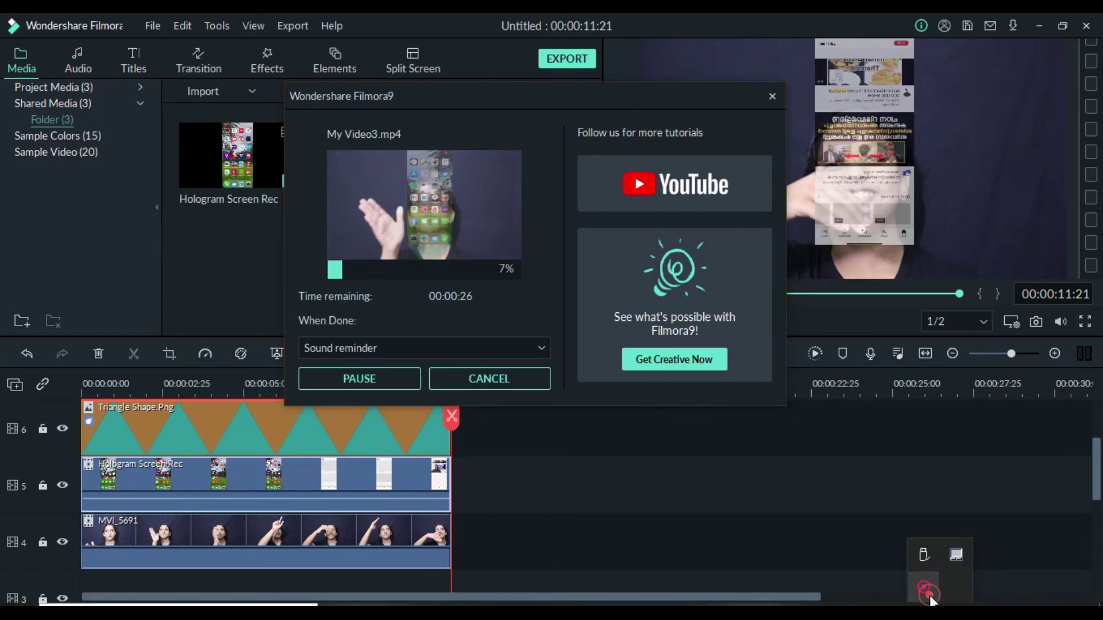